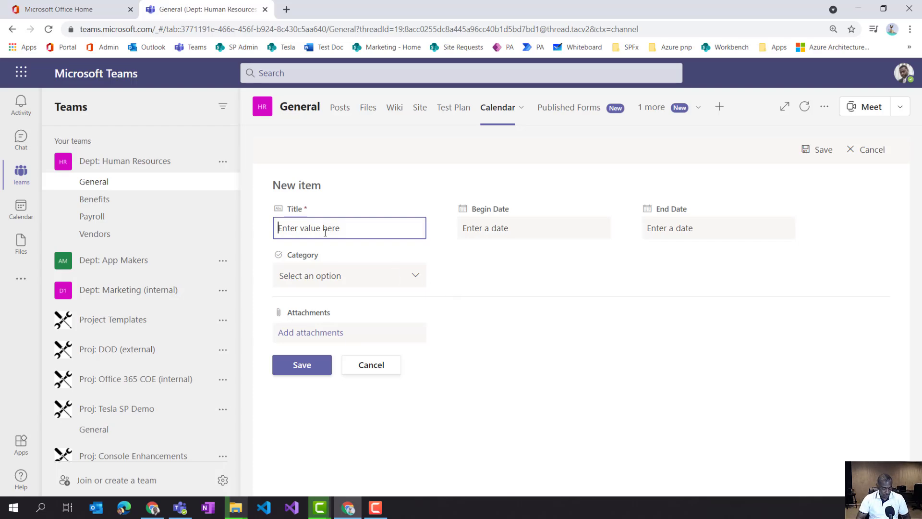
Step: Fill in the new calendar item with a person's first name as title, Begin Date 4/20/2021 and End Date 4/23/2021
text(DeShon)
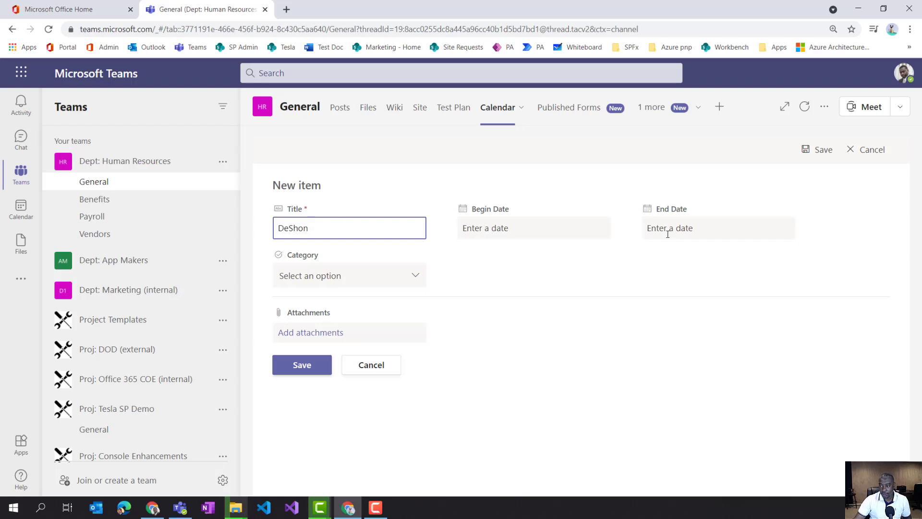
click(532, 228)
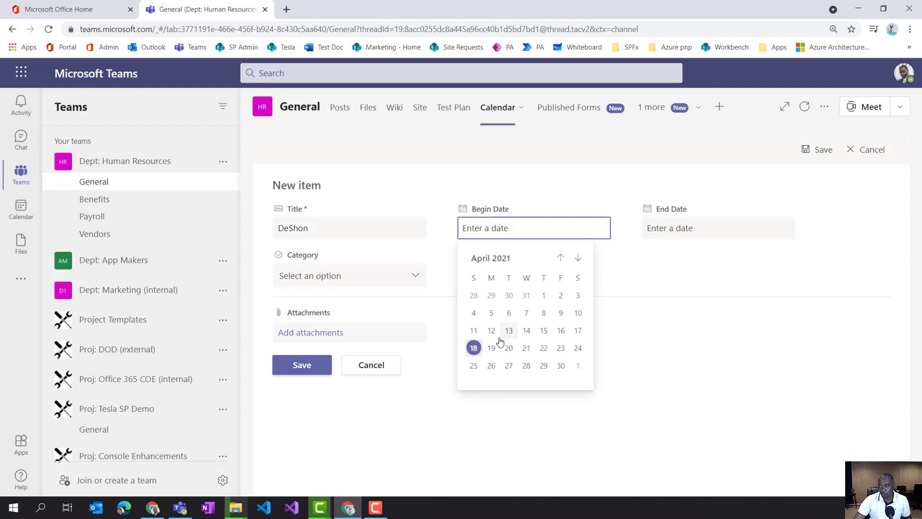
click(509, 352)
click(700, 230)
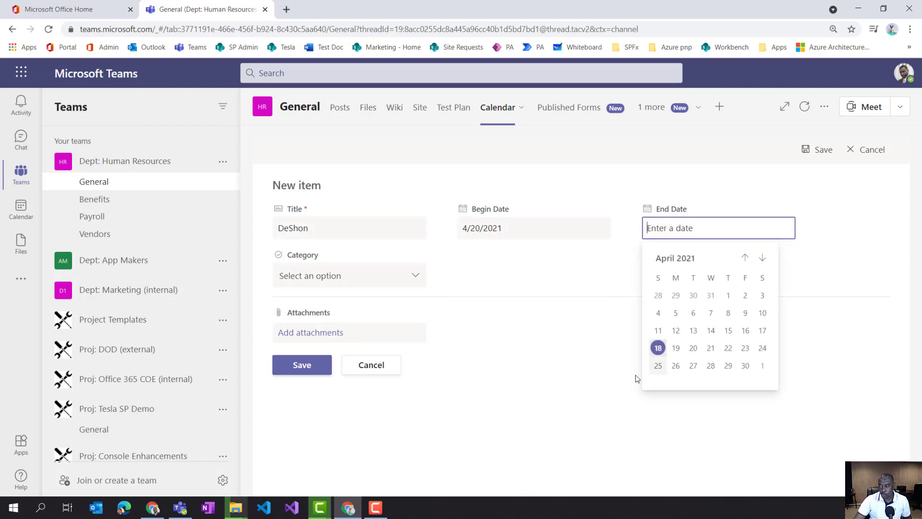
click(745, 349)
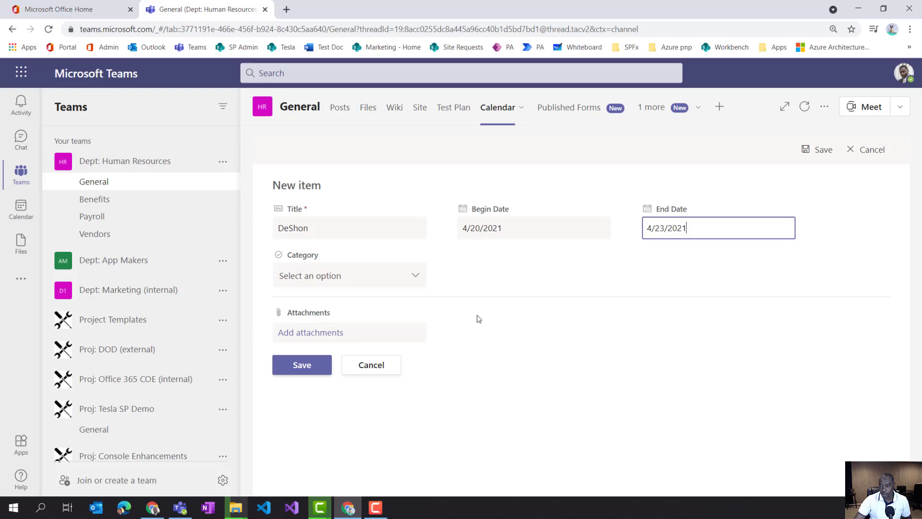
Step: Choose a category for the new calendar item and save it
click(359, 284)
click(319, 348)
click(297, 365)
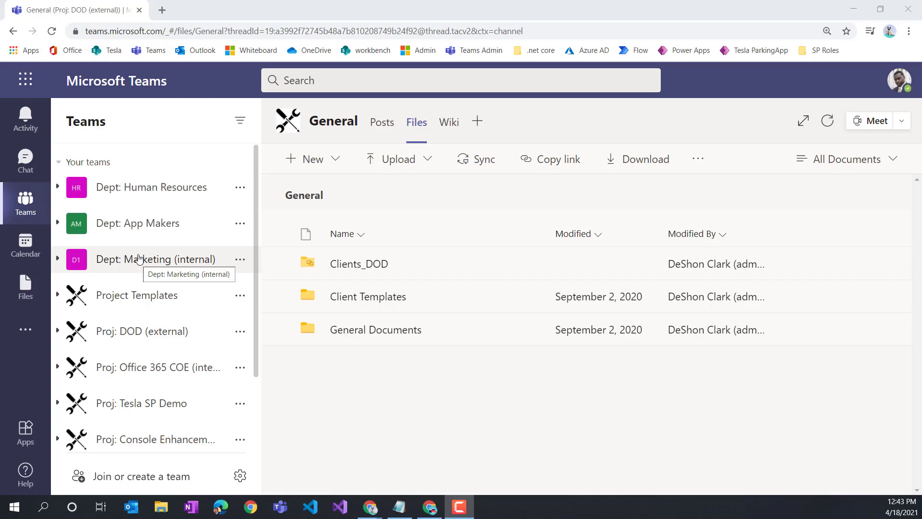
Step: Open the Project 1 channel of the Proj: DOD (external) team
click(123, 194)
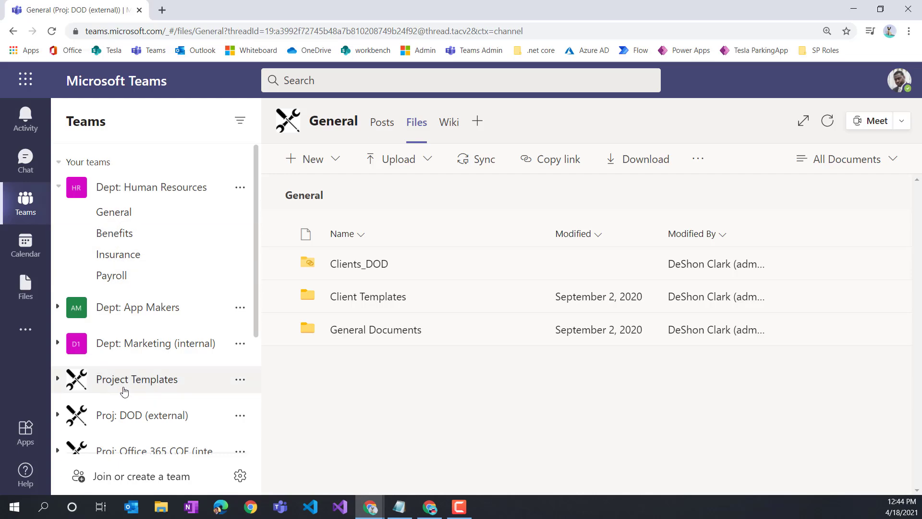
click(117, 387)
scroll(117, 401, down, 3)
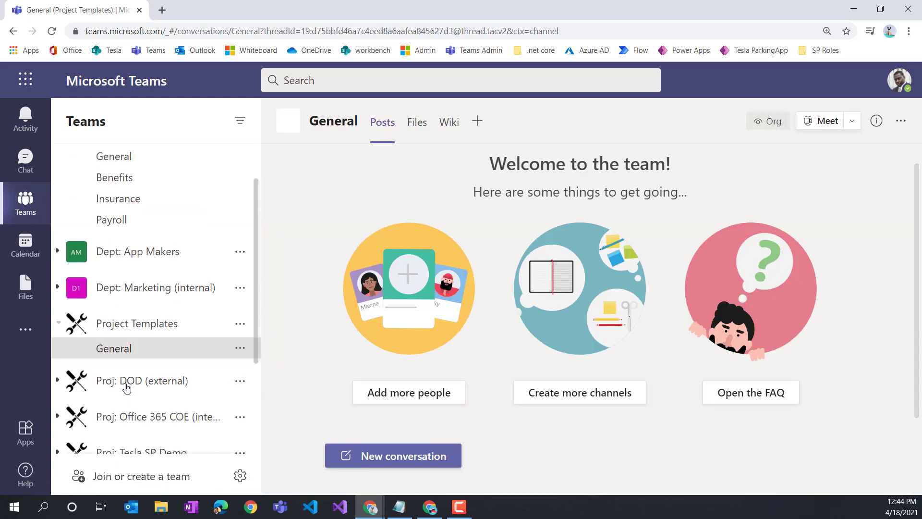
click(136, 329)
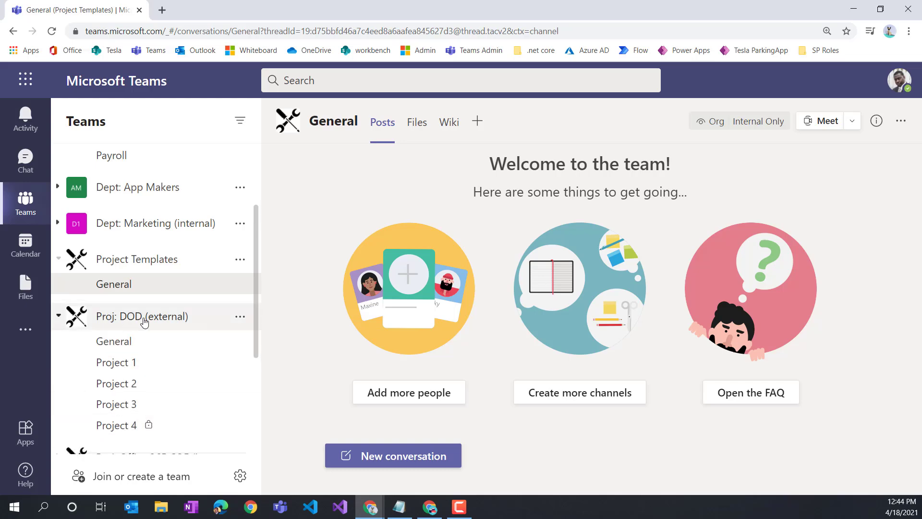
click(117, 372)
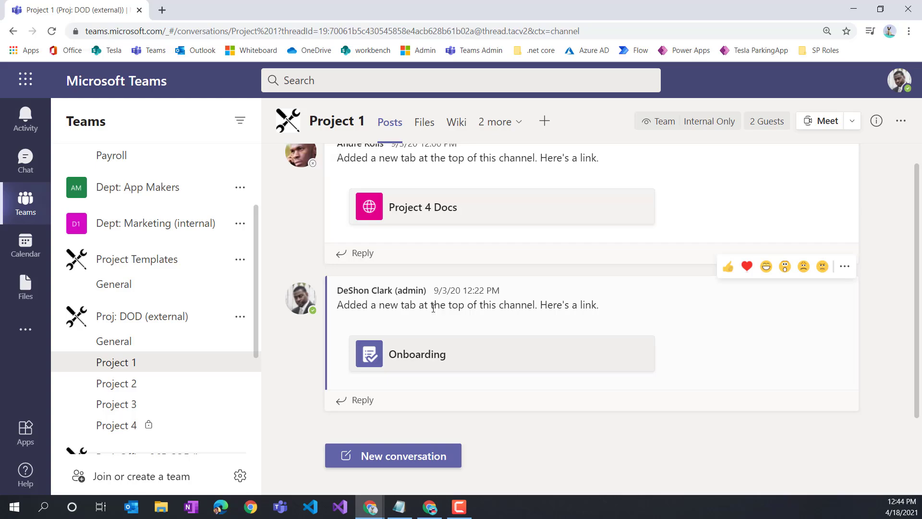
Step: Add a Lists tab to the Project 1 channel
click(510, 129)
click(544, 121)
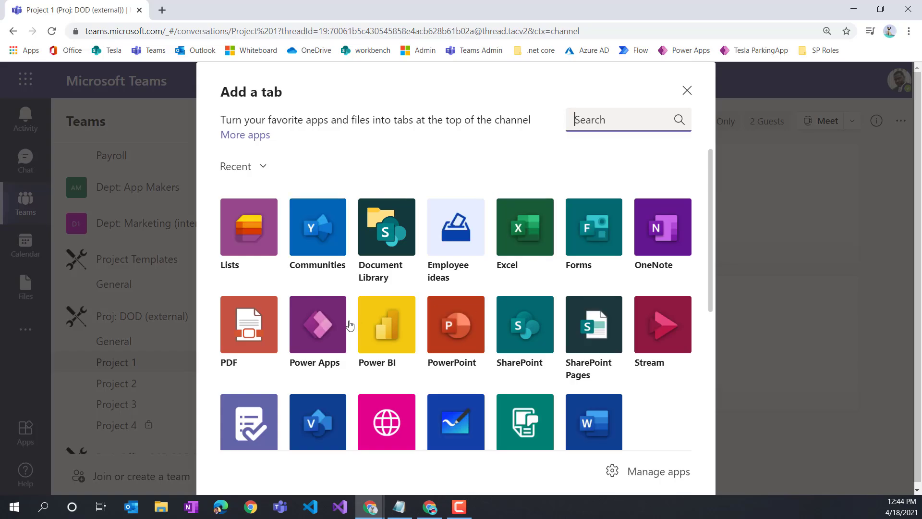
click(253, 233)
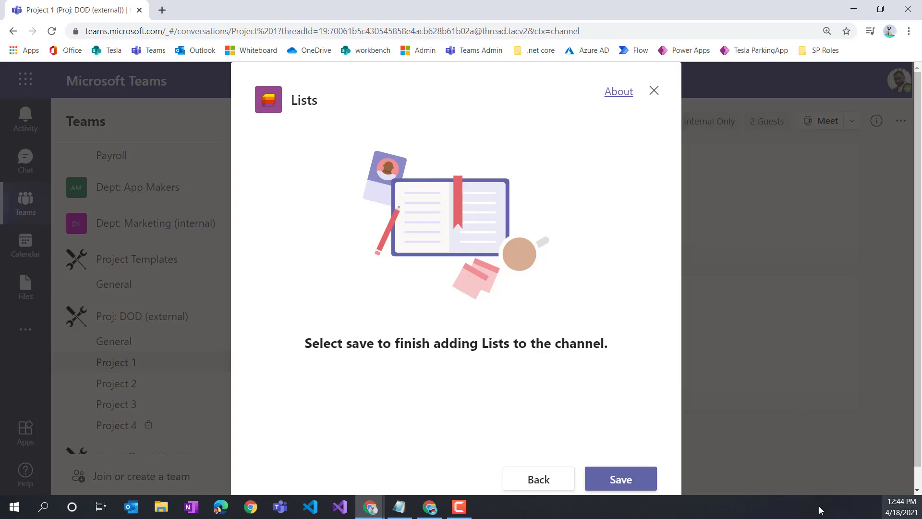
click(644, 476)
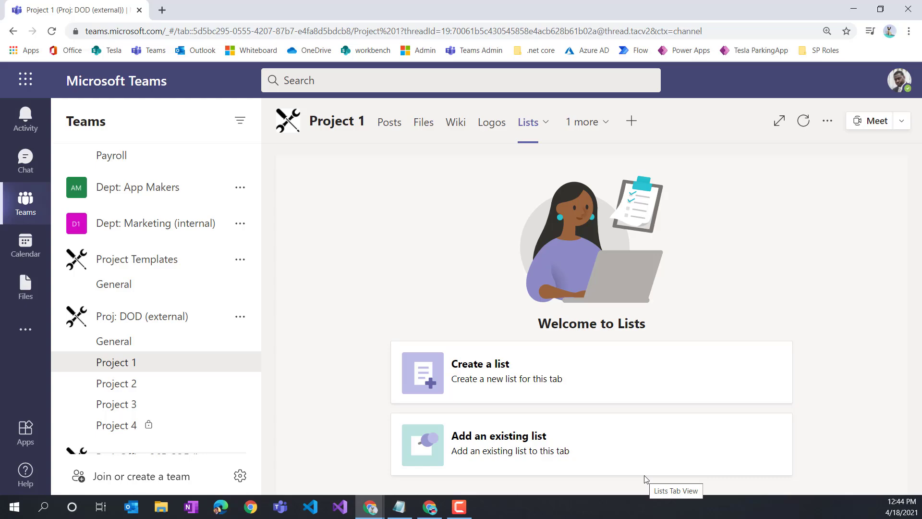
Step: Start a new blank list in the Lists tab and name it Team Calendar
click(491, 385)
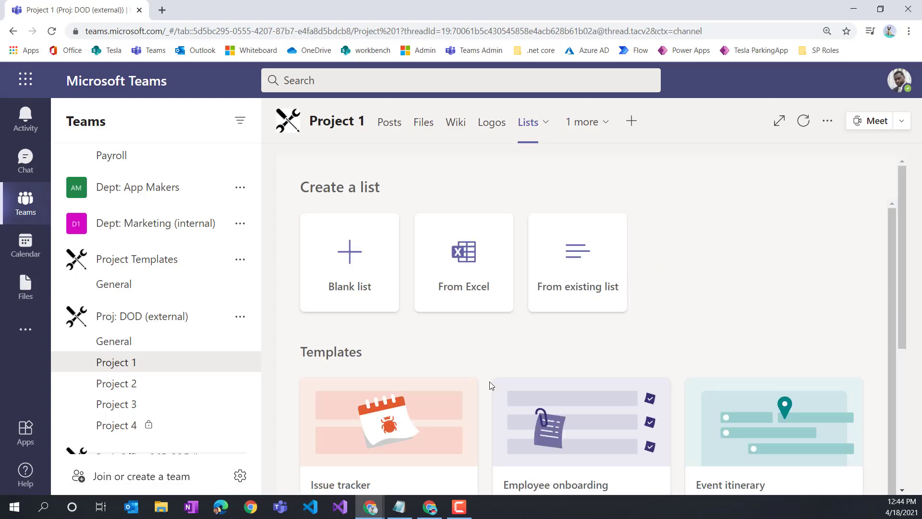
click(355, 273)
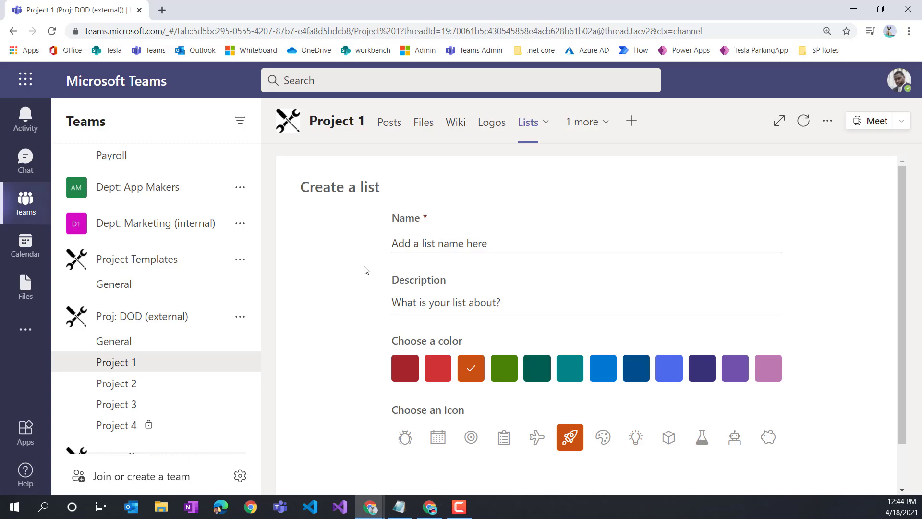
click(424, 244)
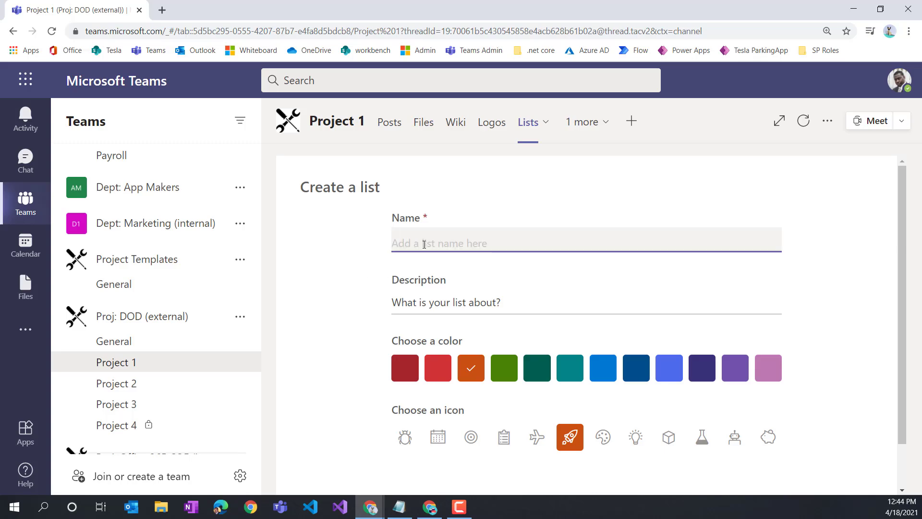
text(Gra)
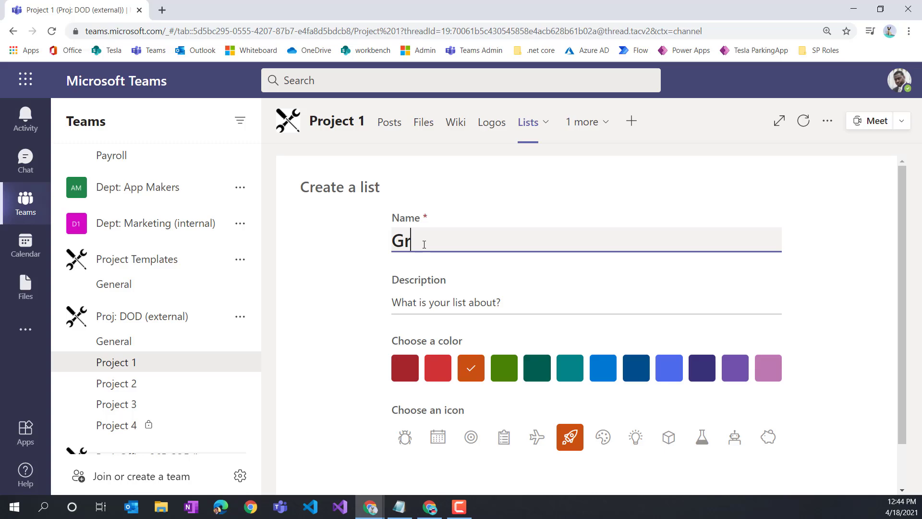
key(BackSpace)
key(BackSpace)
text(Team Cale)
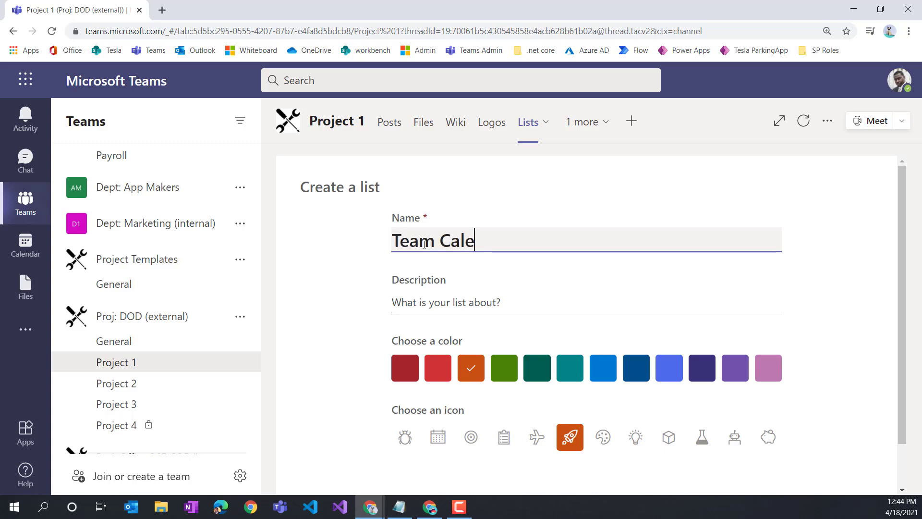
text(ndar)
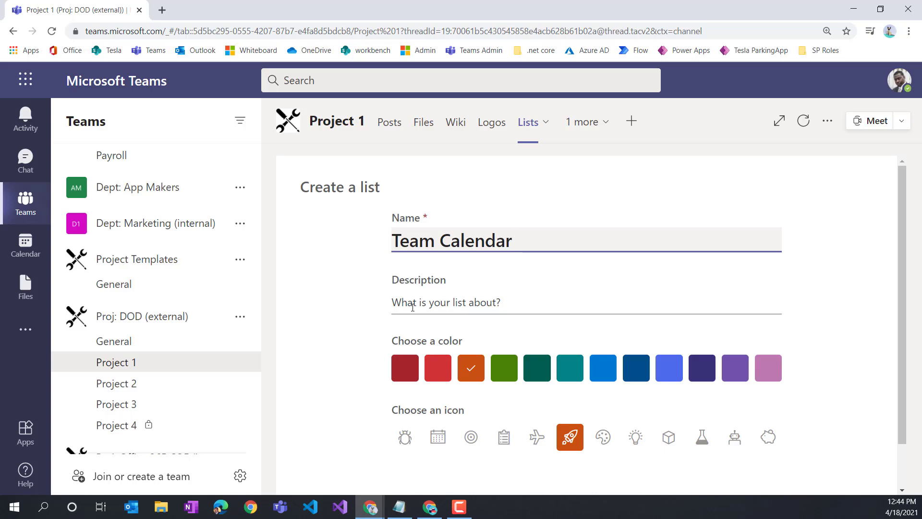
Step: Give the Team Calendar list the dark blue color and the calendar icon, and create it
click(623, 376)
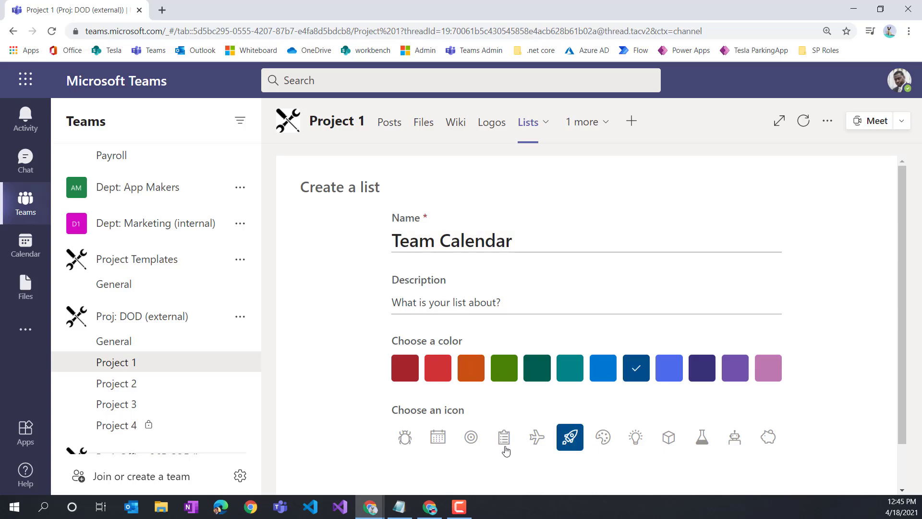
click(441, 446)
scroll(712, 423, down, 1)
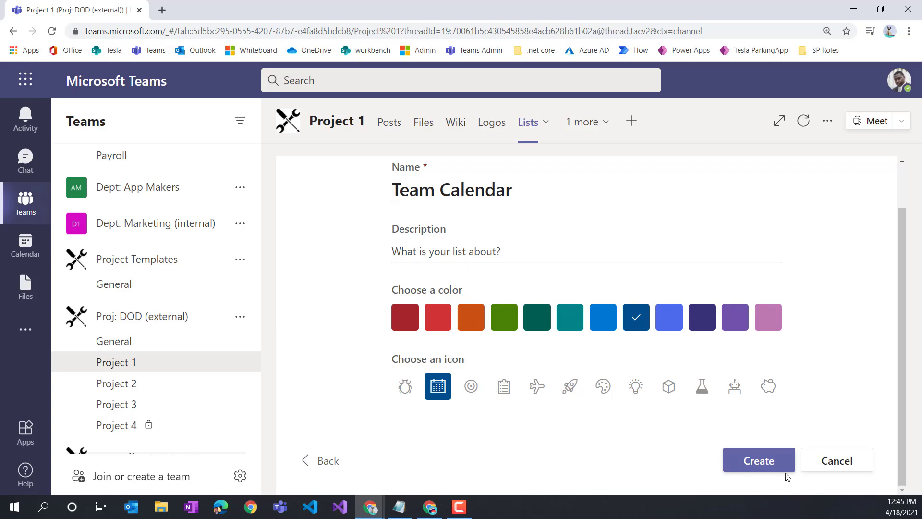
click(757, 461)
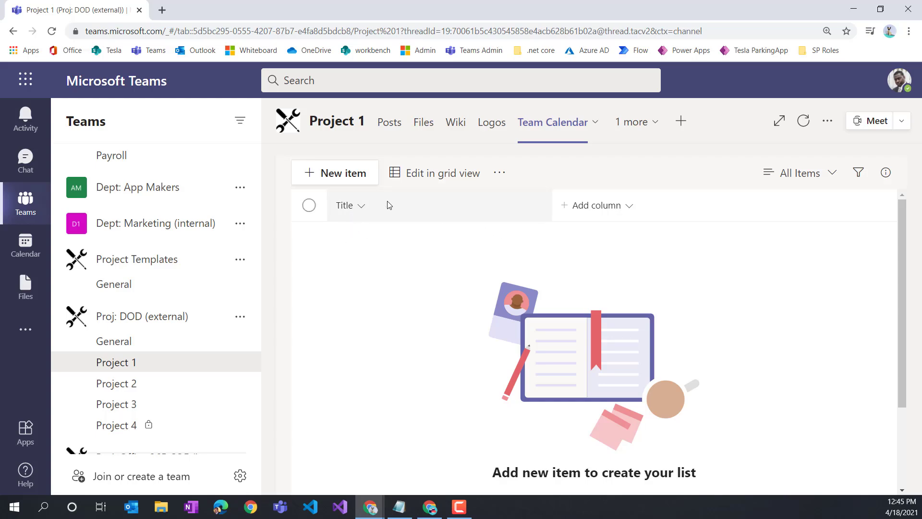
Step: Add a Date and time column named Begin Date to the Team Calendar list
click(597, 206)
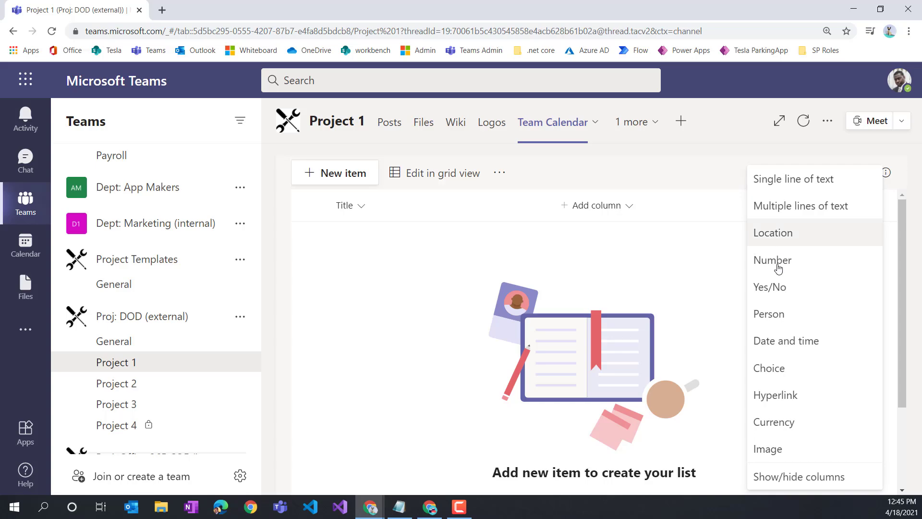
click(803, 343)
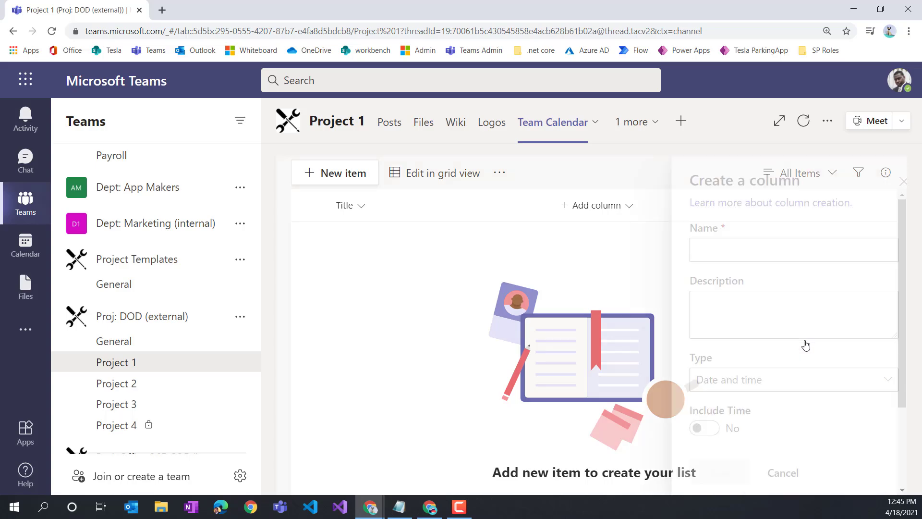
text(Begin)
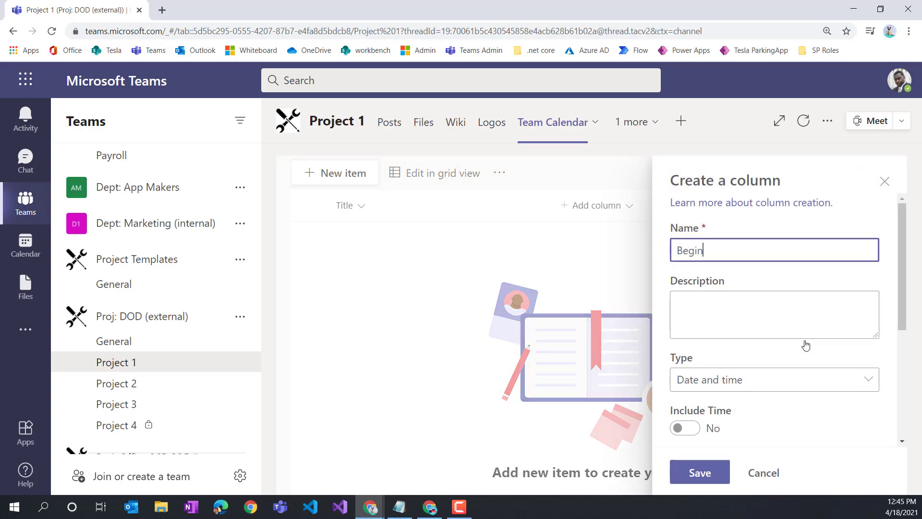
text( Date)
scroll(744, 379, down, 5)
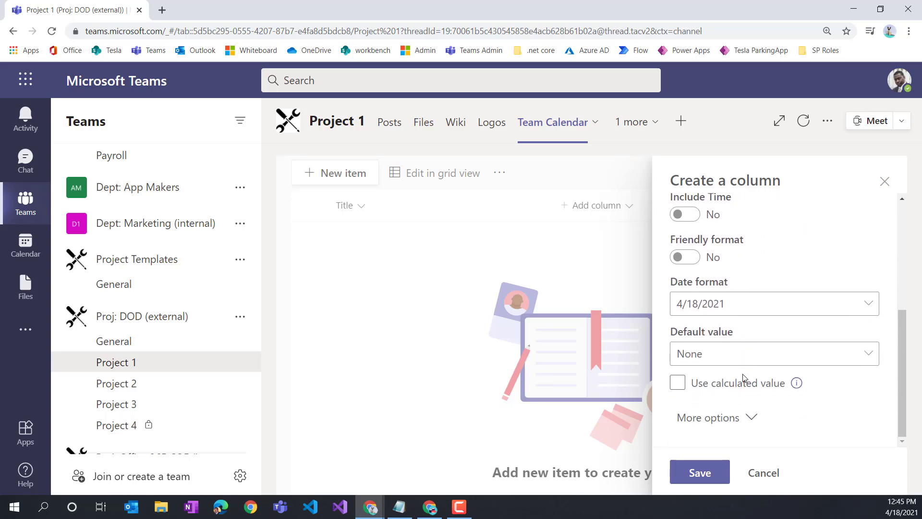
scroll(744, 378, up, 2)
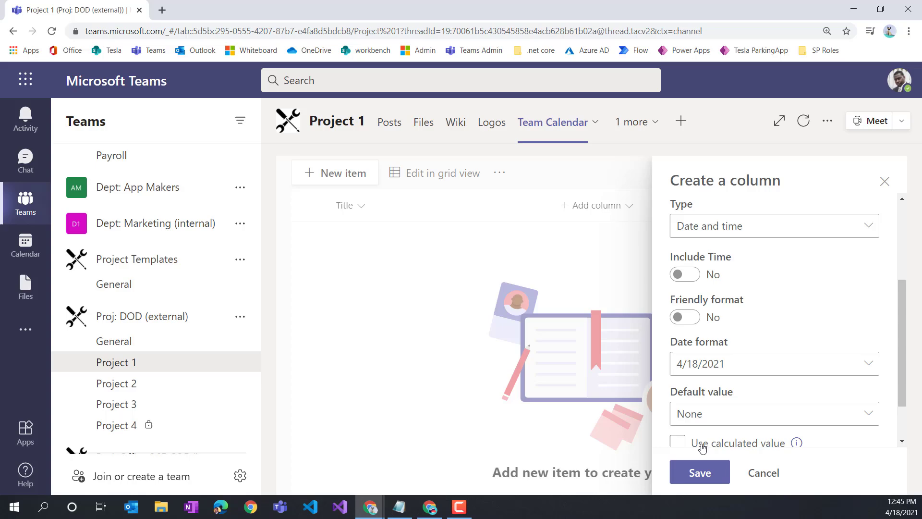
click(700, 472)
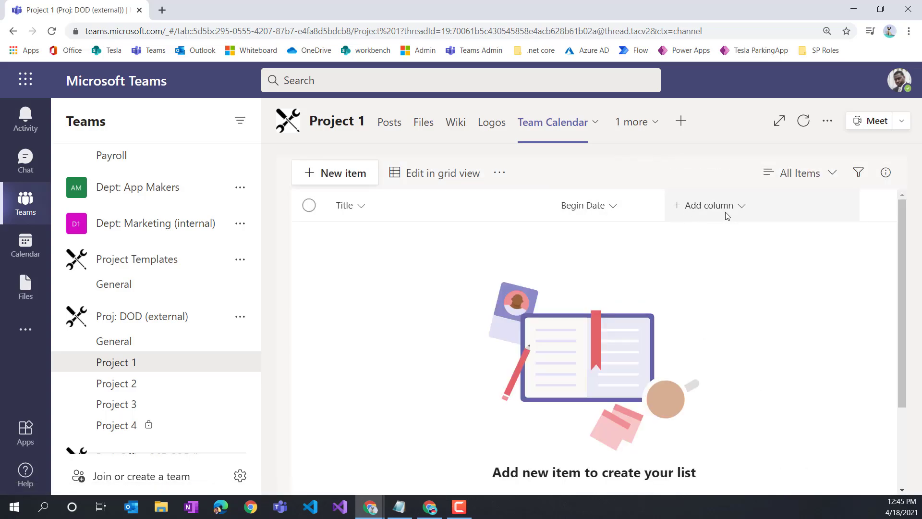
Step: Add a Date and time column named End Date to the Team Calendar list
click(725, 212)
click(587, 342)
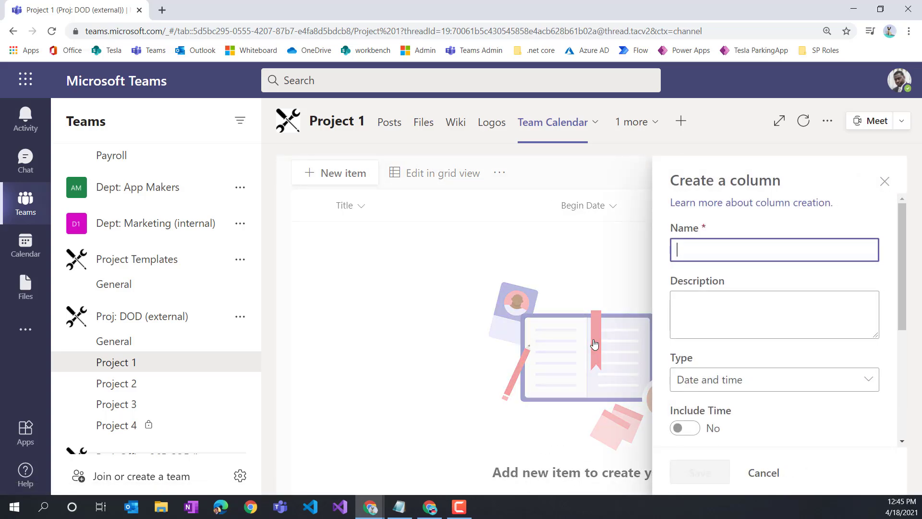
text(End Date)
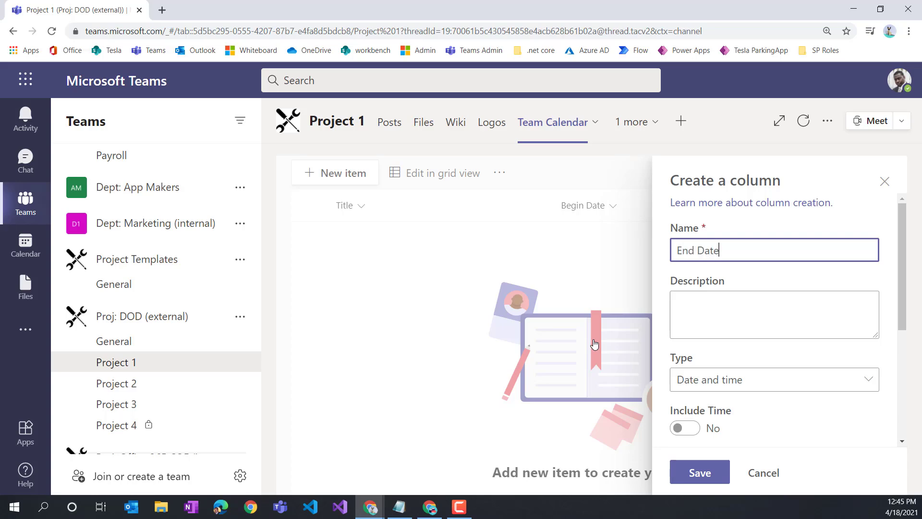
click(674, 477)
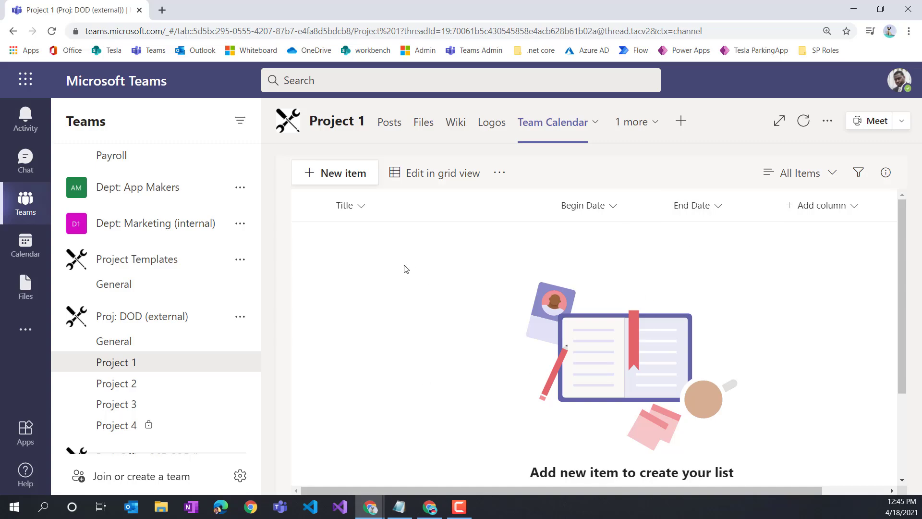
Step: Start a new public view named Team Calendar for the list and show it as a calendar
click(832, 174)
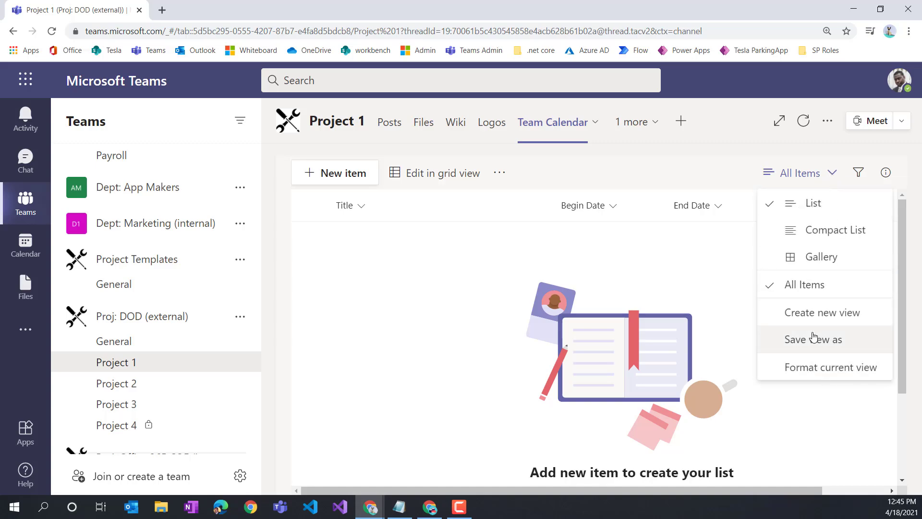
click(824, 315)
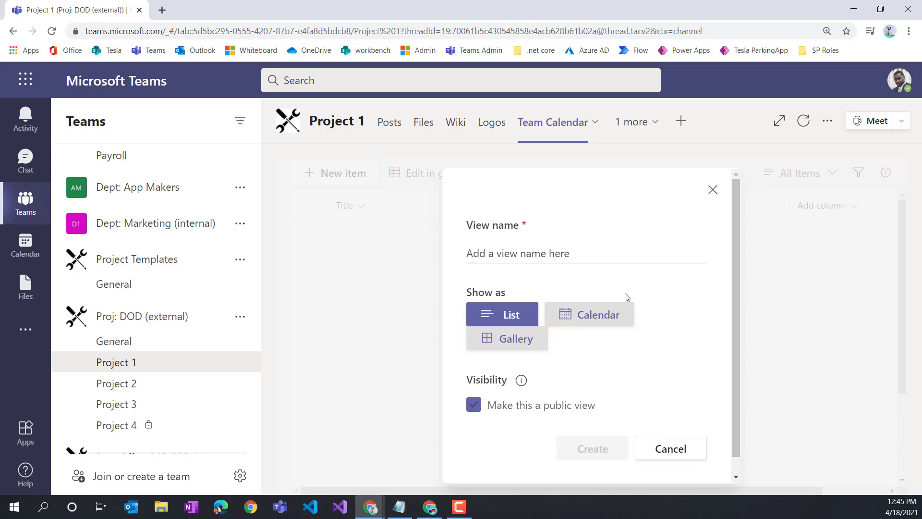
click(531, 255)
text(Ca)
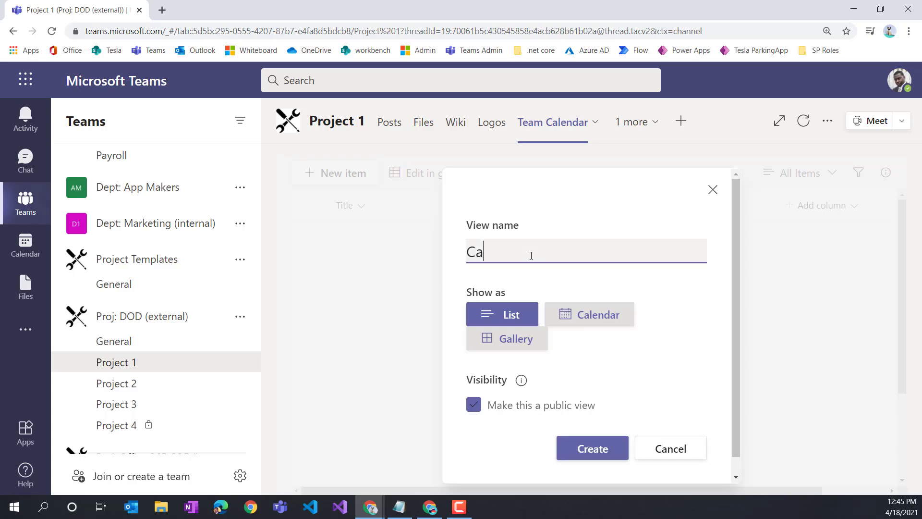
text(lendar)
key(Home)
text(Team)
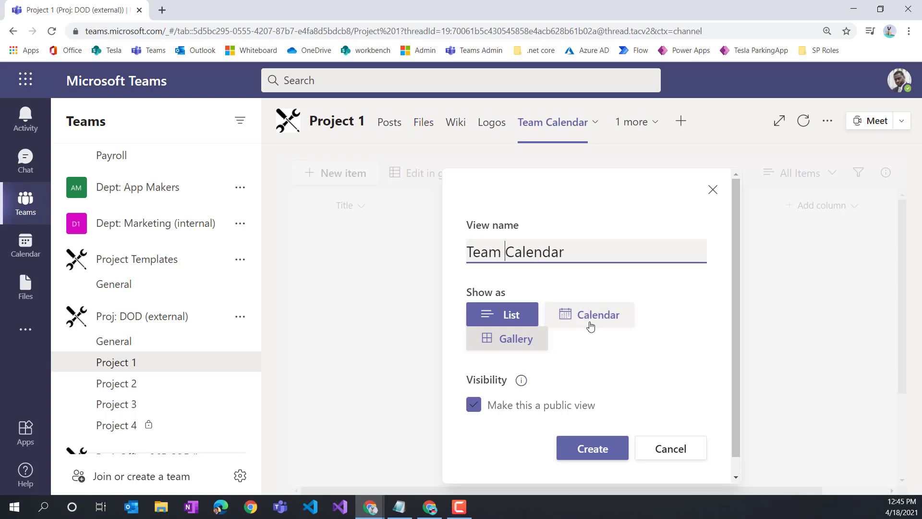
click(591, 317)
scroll(615, 323, down, 3)
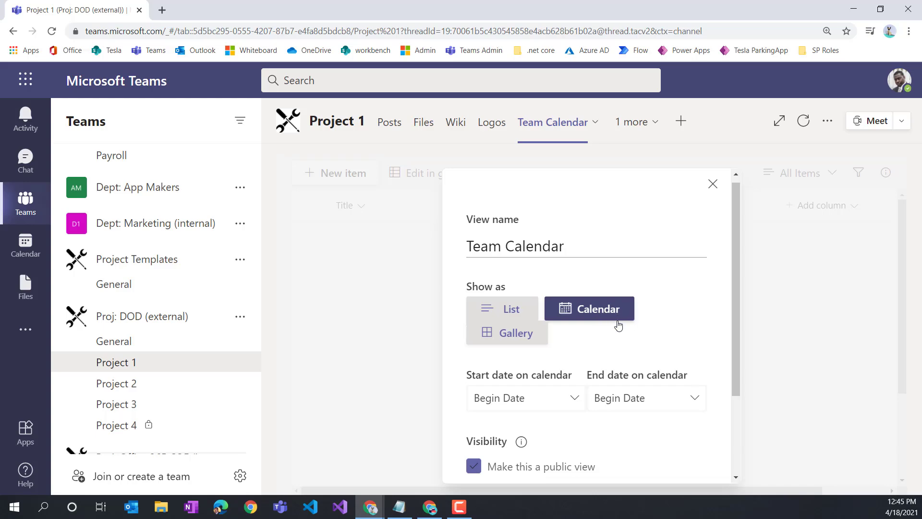
Step: Use Begin Date as the start, End Date as the end and Title for the calendar items, and create the view
click(528, 389)
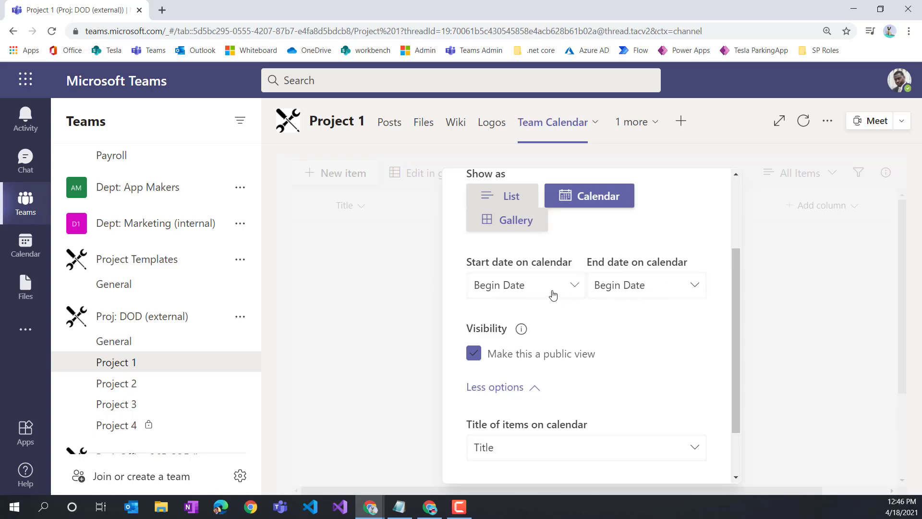
click(551, 294)
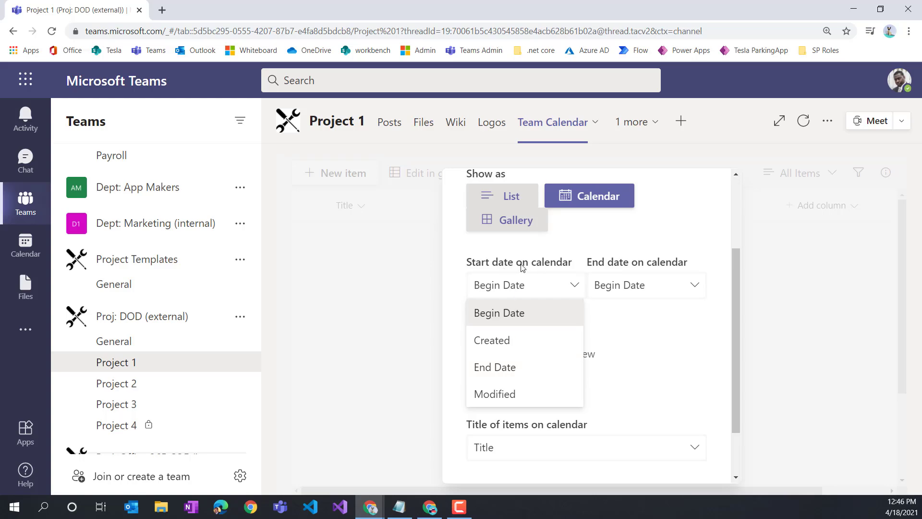
click(504, 313)
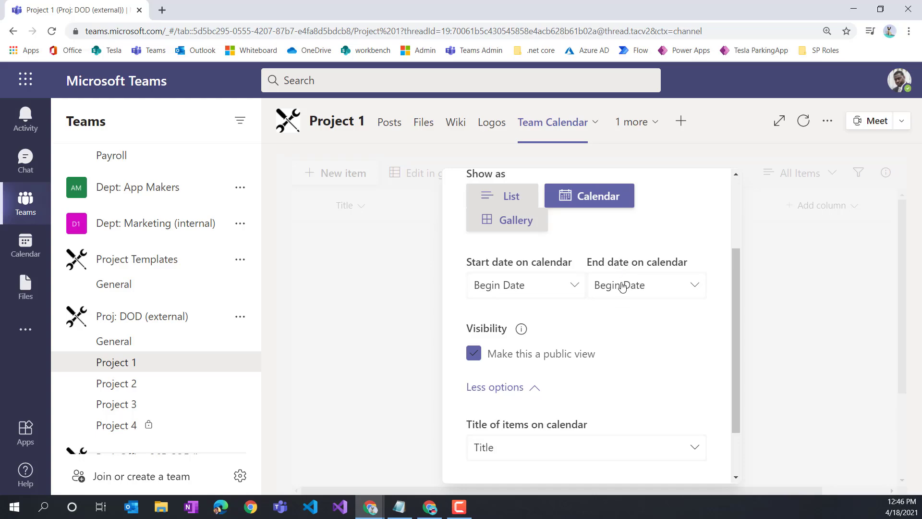
click(620, 284)
click(623, 368)
scroll(670, 343, down, 2)
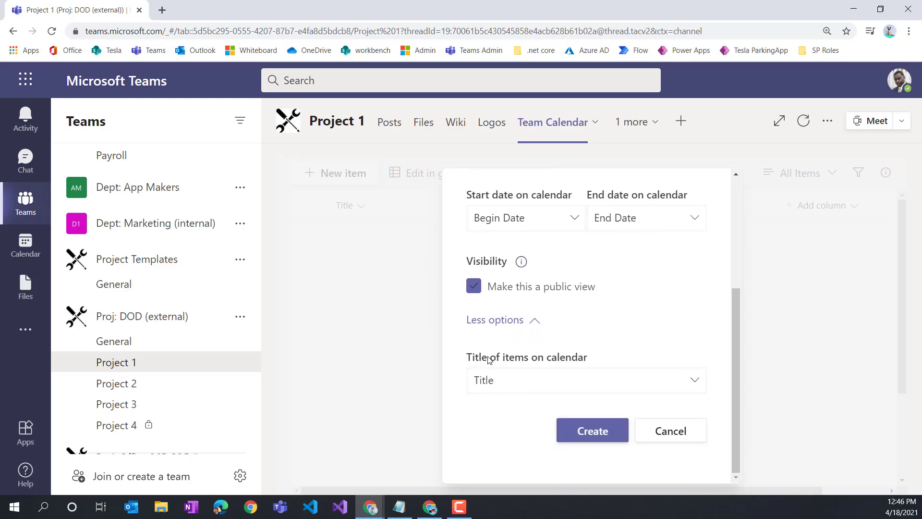
click(487, 379)
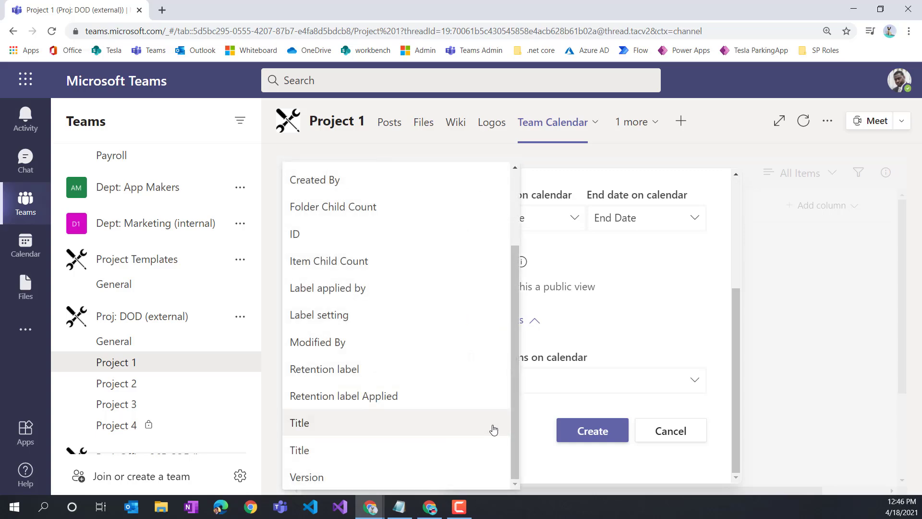
click(319, 425)
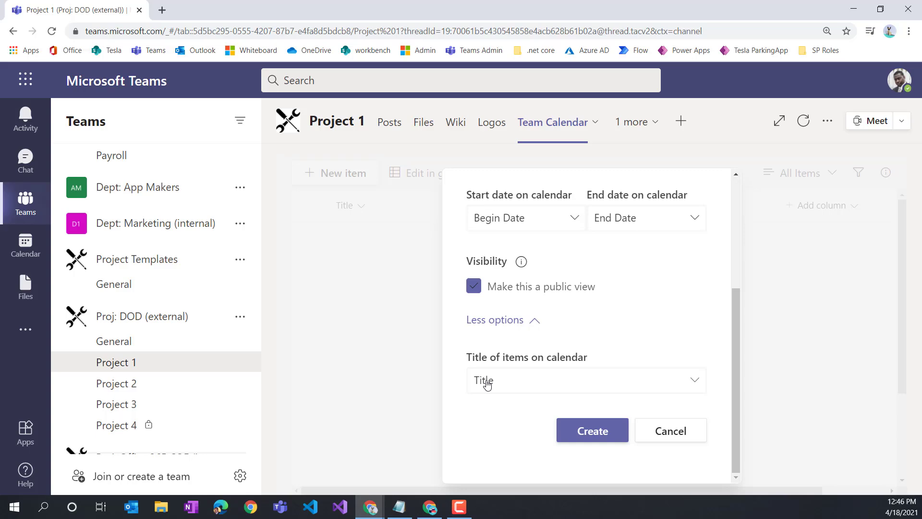
click(591, 430)
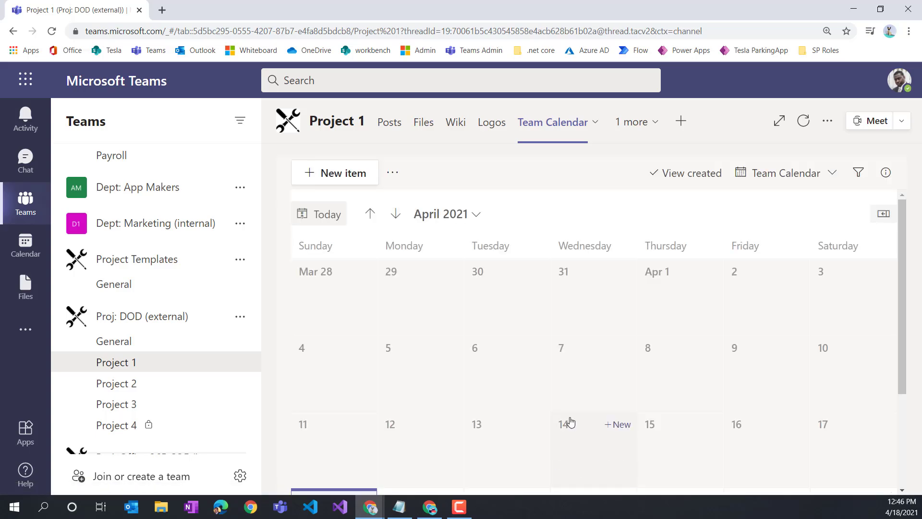
Step: Start a new item from April 18 in the calendar with Begin Date 4/19/2021 and End Date 4/22/2021
scroll(748, 394, down, 3)
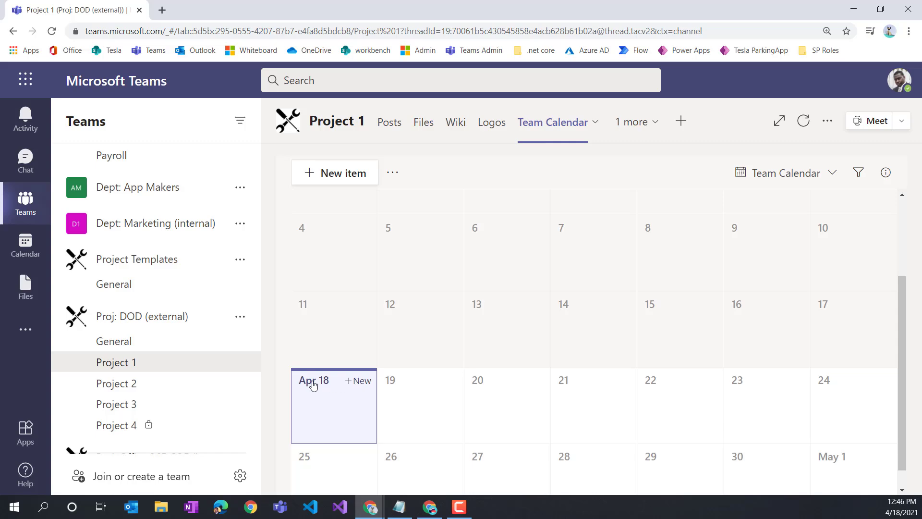
click(354, 390)
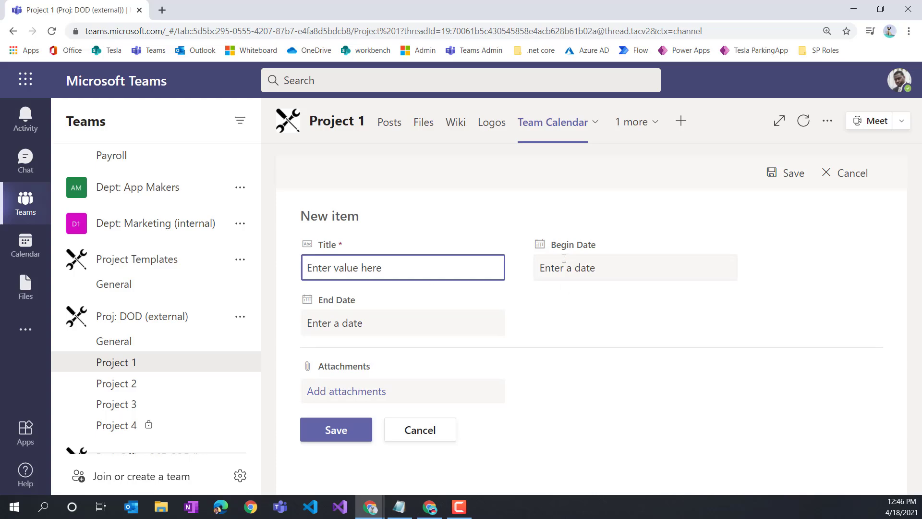
click(550, 266)
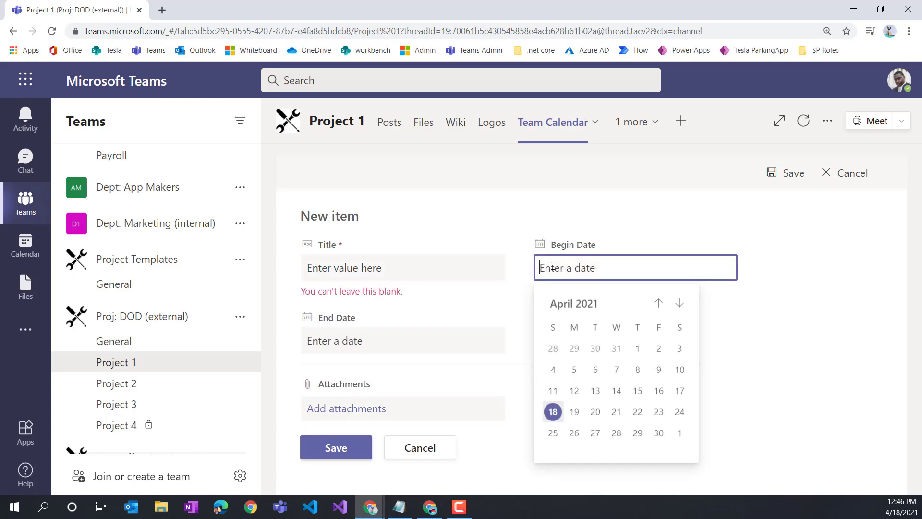
click(552, 412)
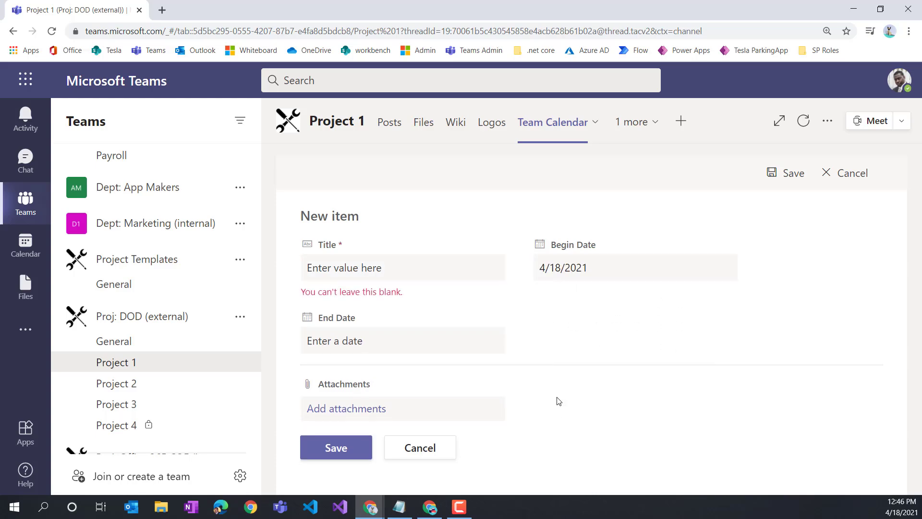
click(353, 339)
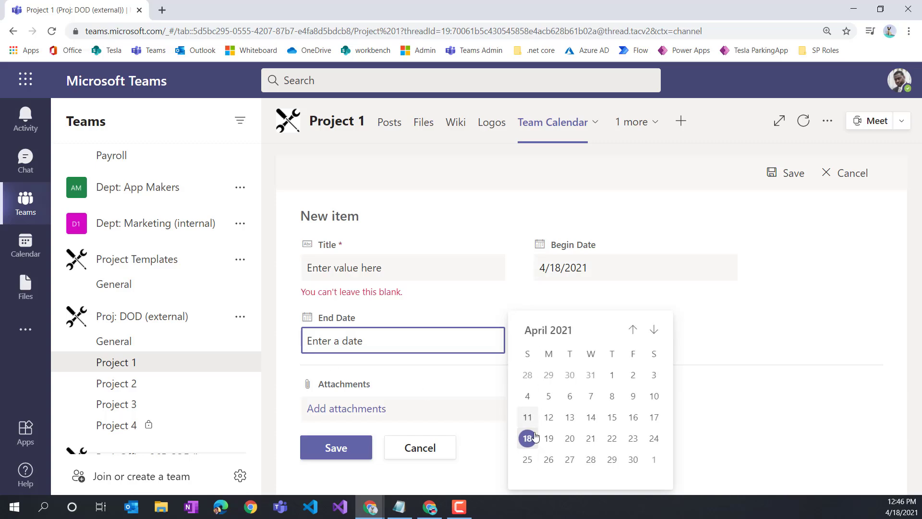
click(575, 267)
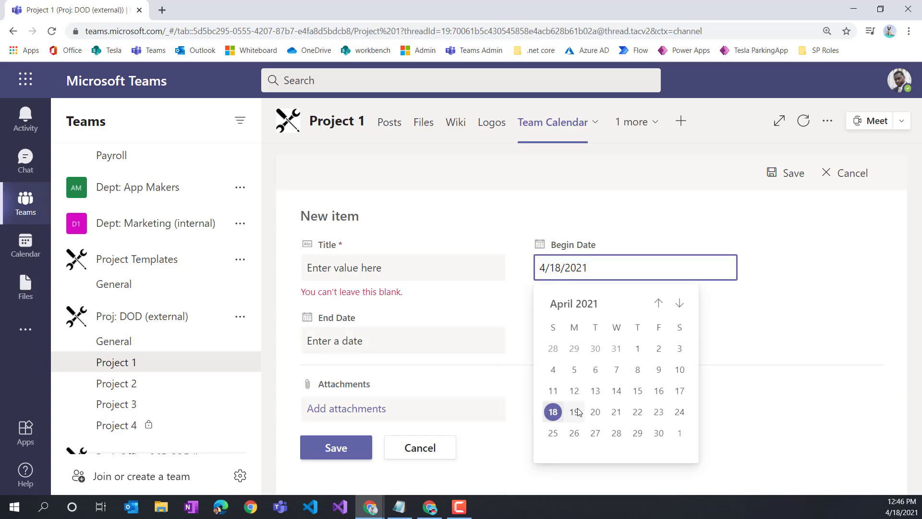
click(575, 411)
click(336, 351)
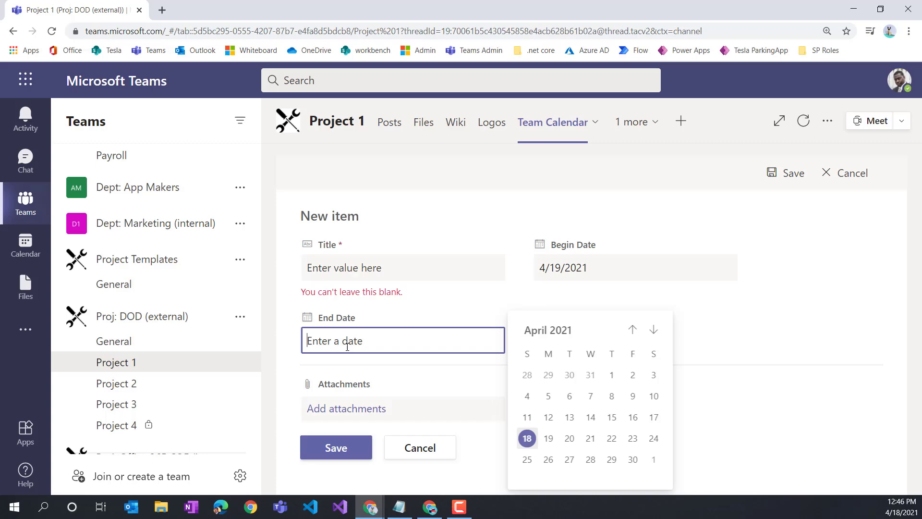
click(612, 438)
Step: Title the new item with the team member's first name followed by OOO, and save it
click(345, 267)
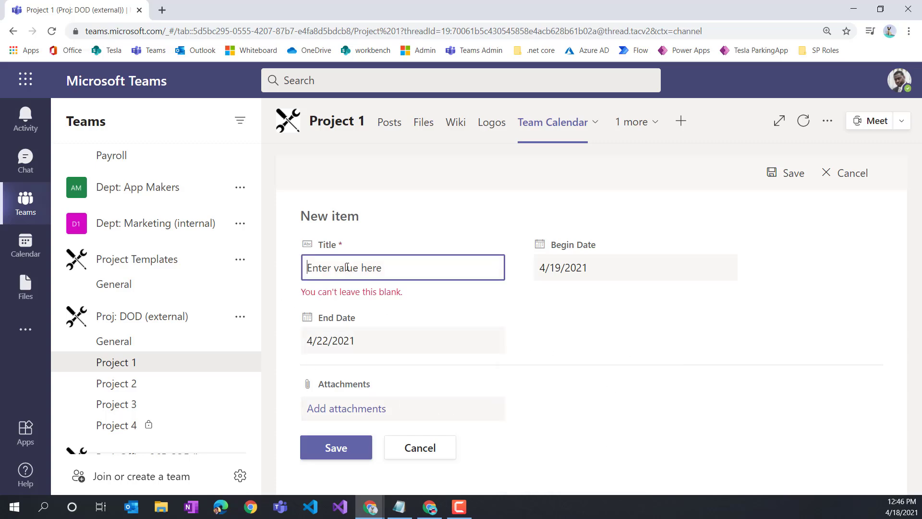
text(DeShon OOO)
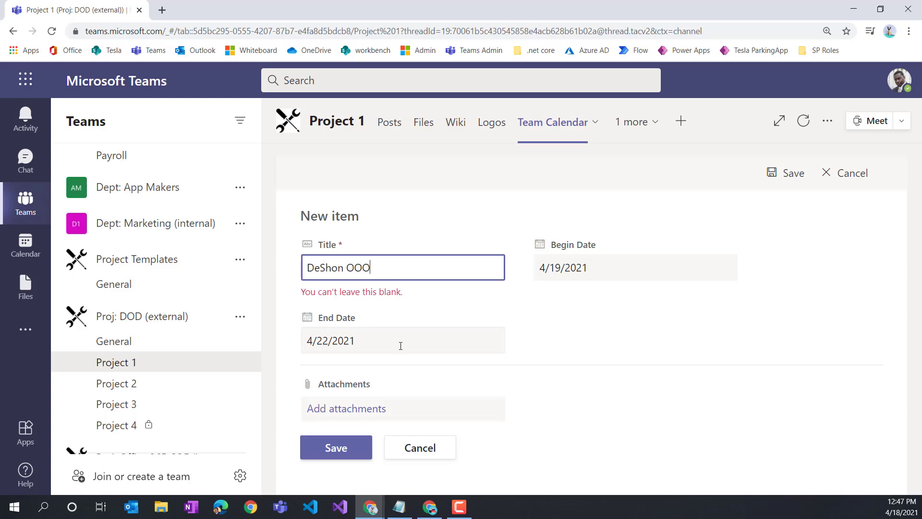
click(339, 455)
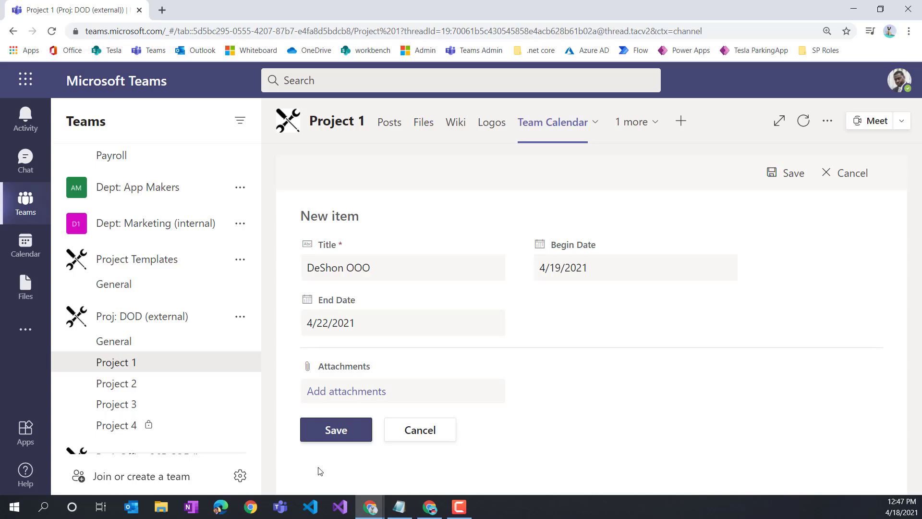
click(339, 433)
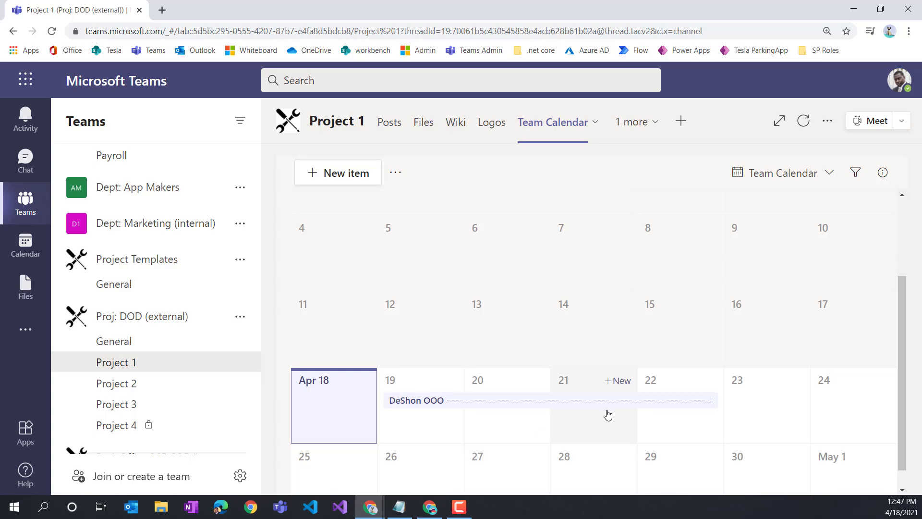
Step: Switch the Team Calendar list from the calendar view to the All Items view
scroll(608, 415, down, 1)
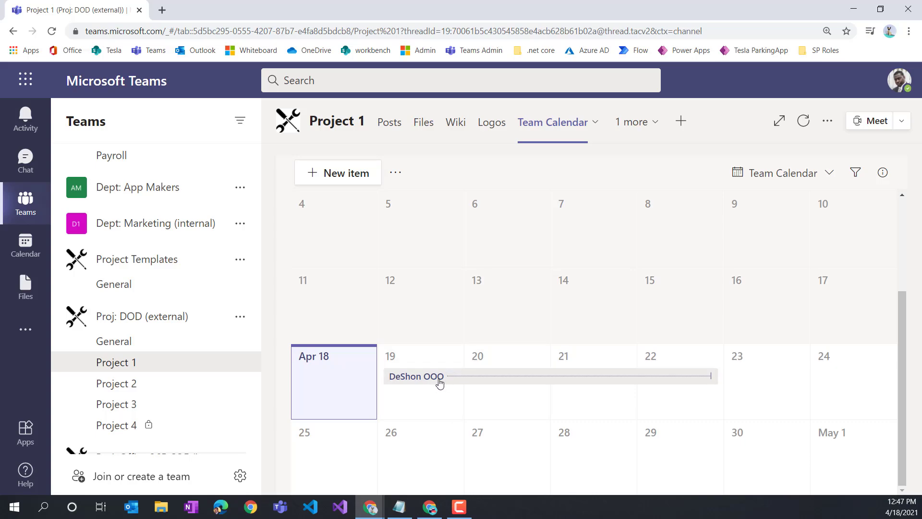
mouse_move(439, 381)
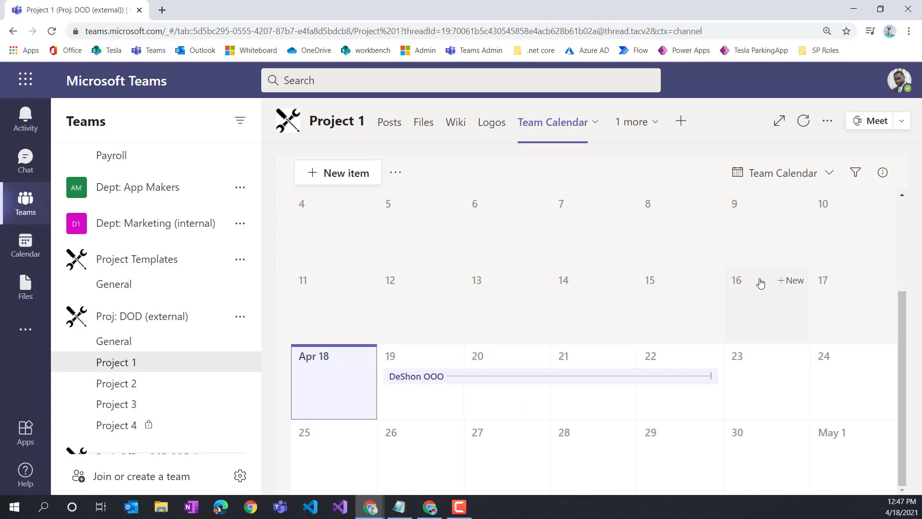
scroll(761, 281, up, 3)
click(822, 178)
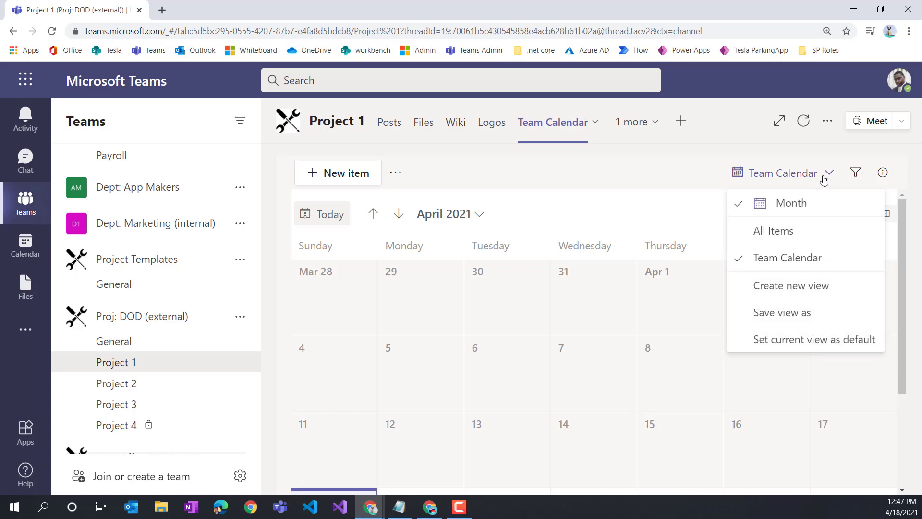
click(778, 234)
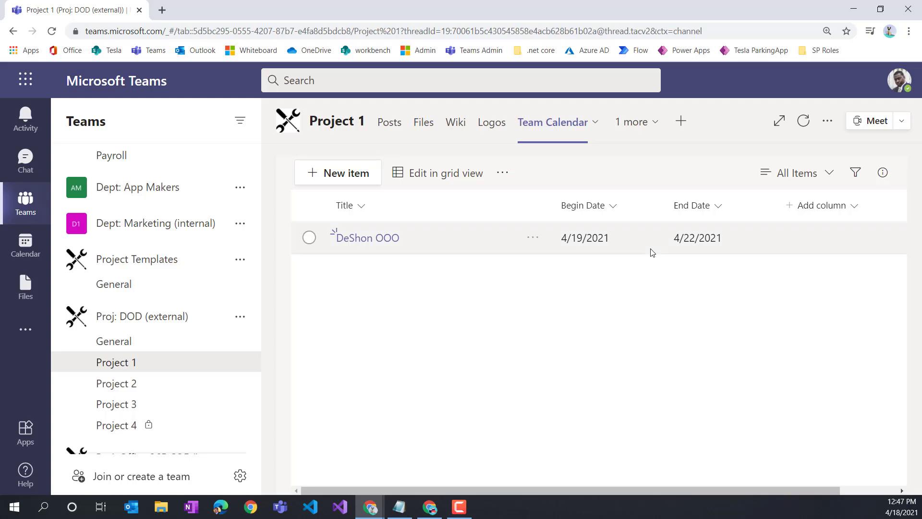
Step: Start a new Choice column named Category in the Team Calendar list
click(830, 212)
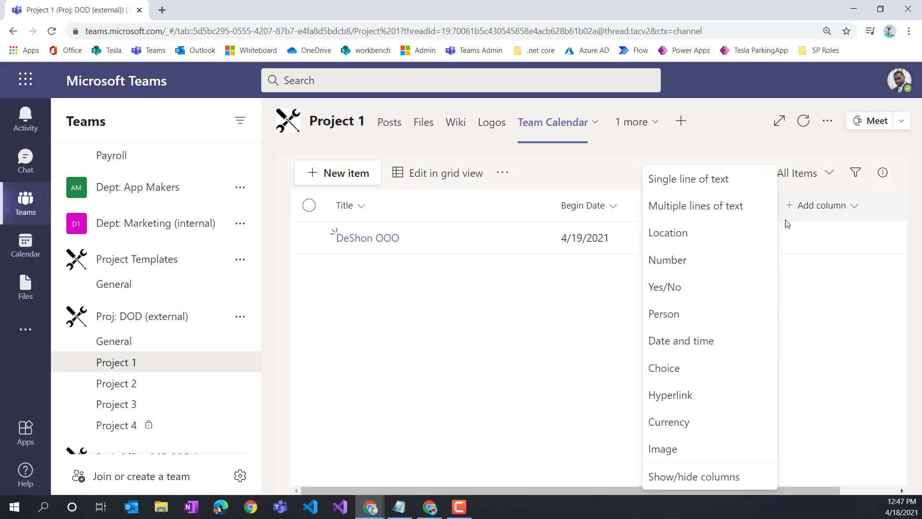
click(687, 370)
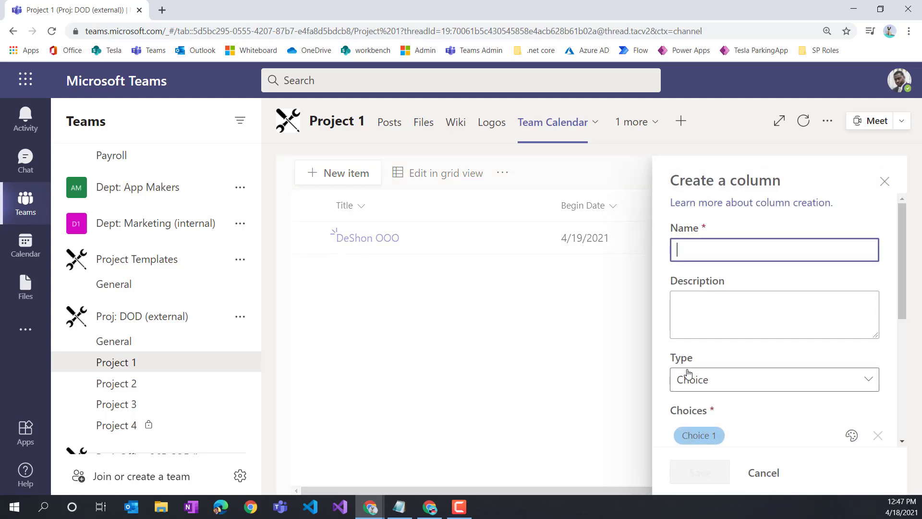
text(Category)
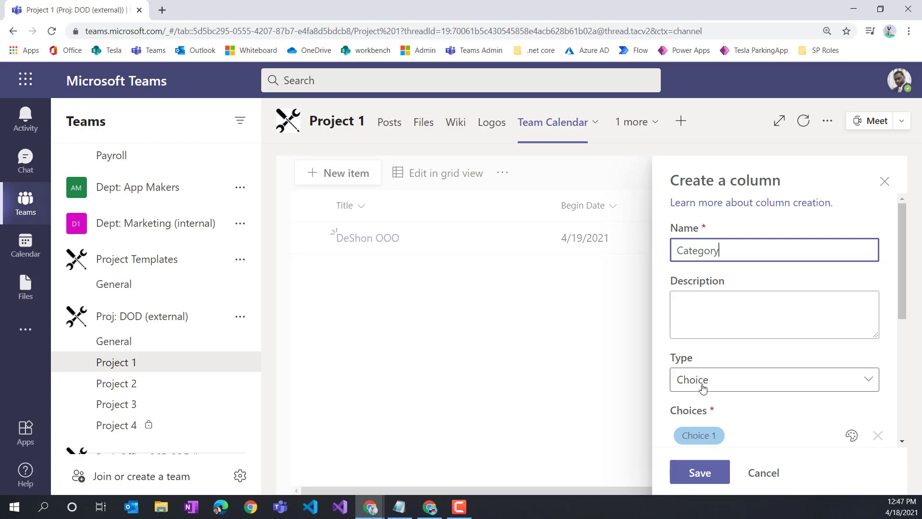
click(702, 380)
Step: Replace the Category column's three default choices with Vacation, Personal Day and Training
scroll(749, 365, down, 3)
click(709, 322)
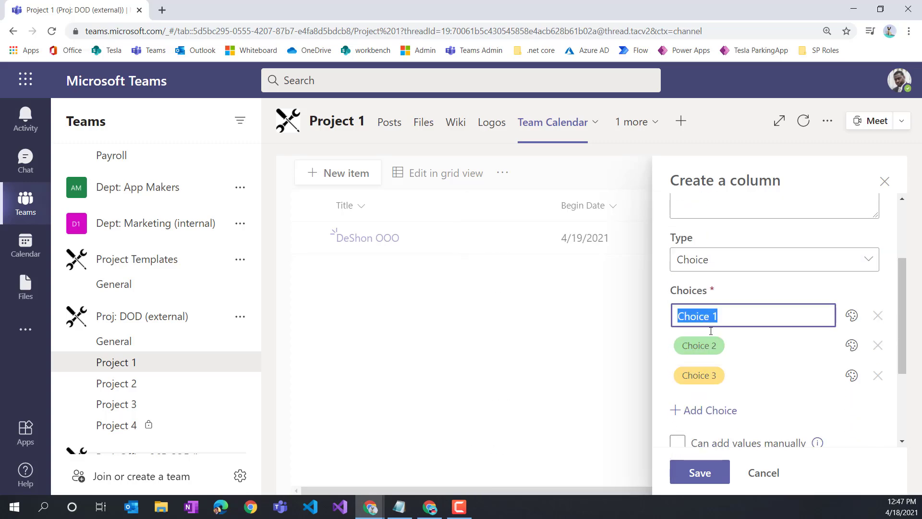
text(Vacation)
click(727, 349)
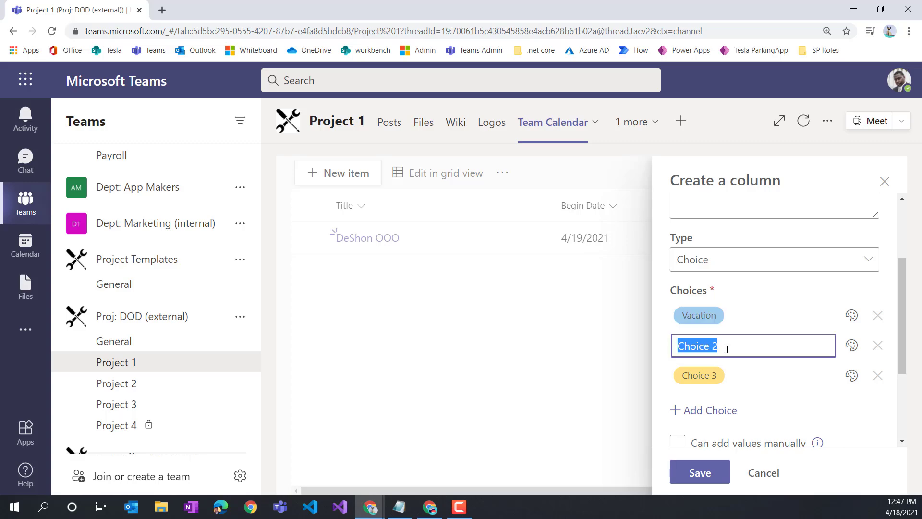
text(Personal Day)
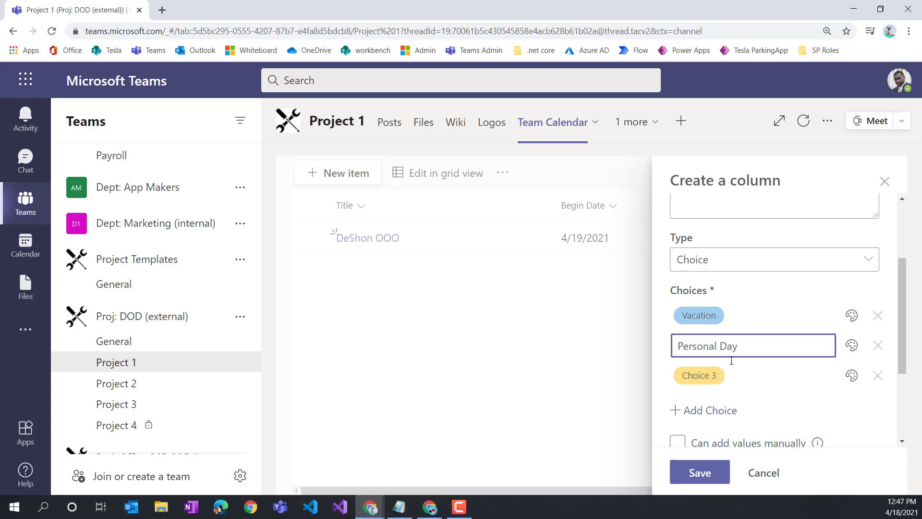
click(712, 376)
text(Training)
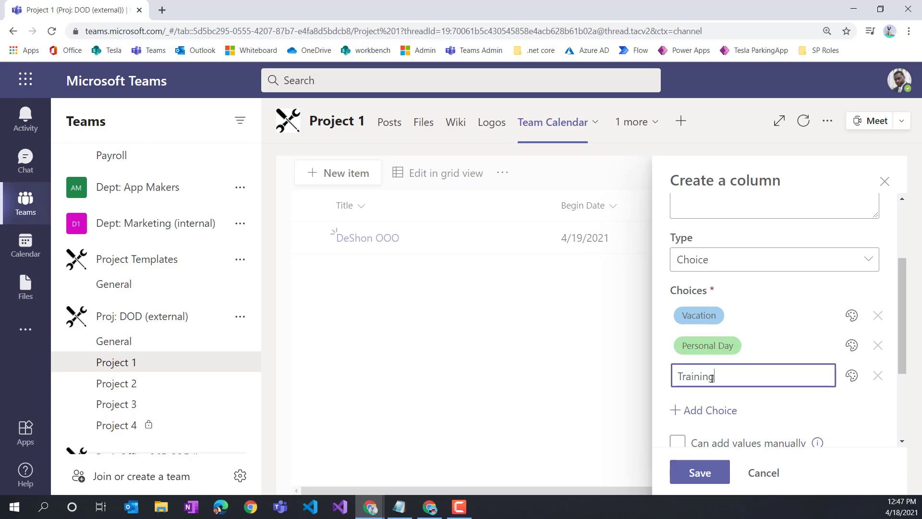
Step: Add a fourth choice named Seminar to the Category column and save the column
click(705, 410)
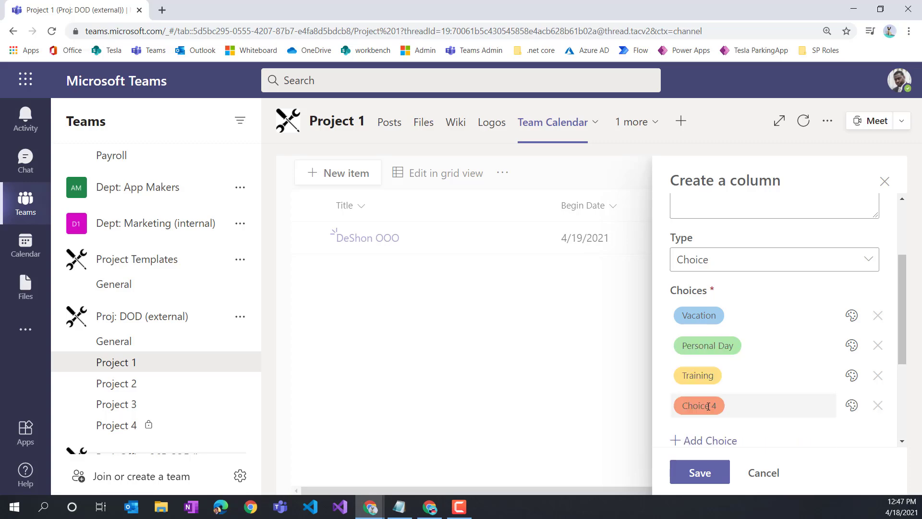
click(708, 406)
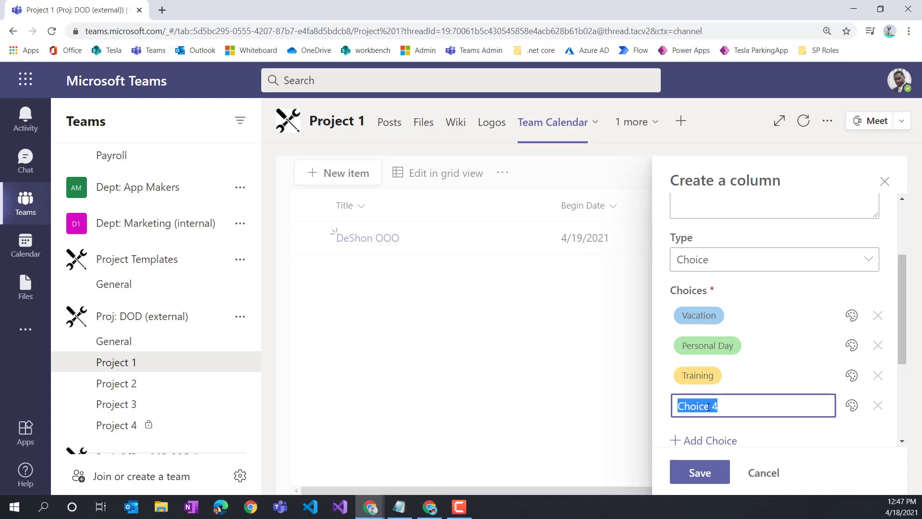
text(Seminar)
click(750, 427)
scroll(751, 398, down, 1)
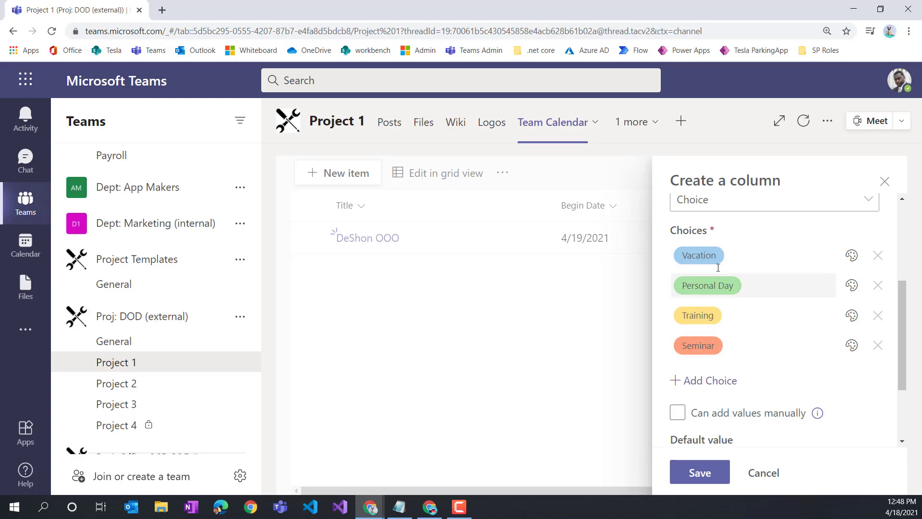
click(693, 471)
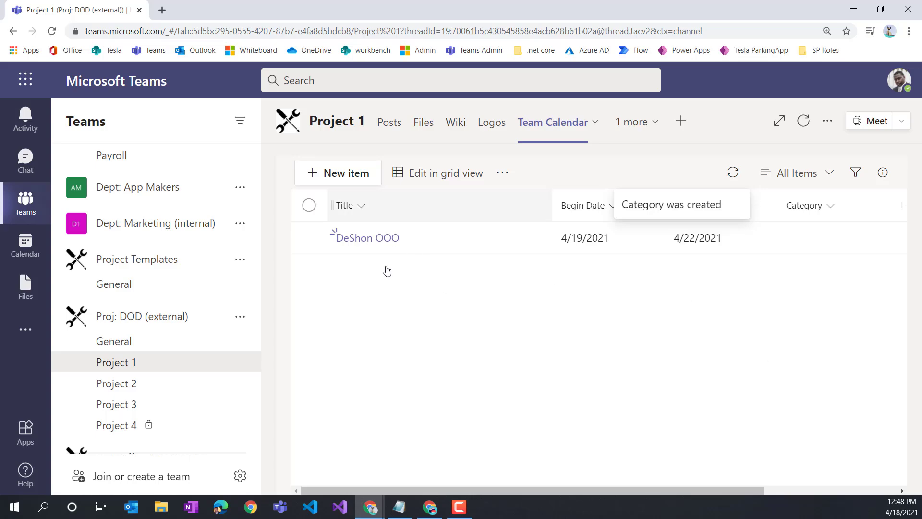
Step: Set the Category of the existing OOO item to Vacation and return to the list
click(369, 240)
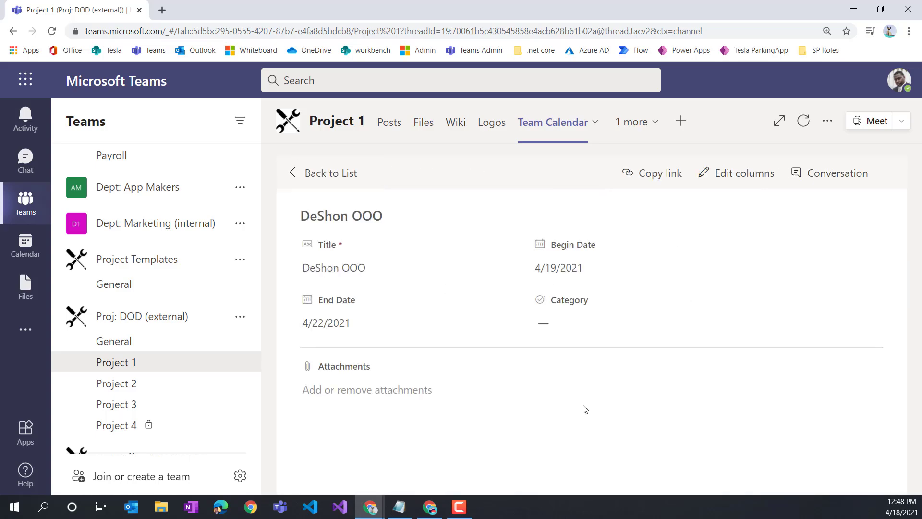
click(555, 319)
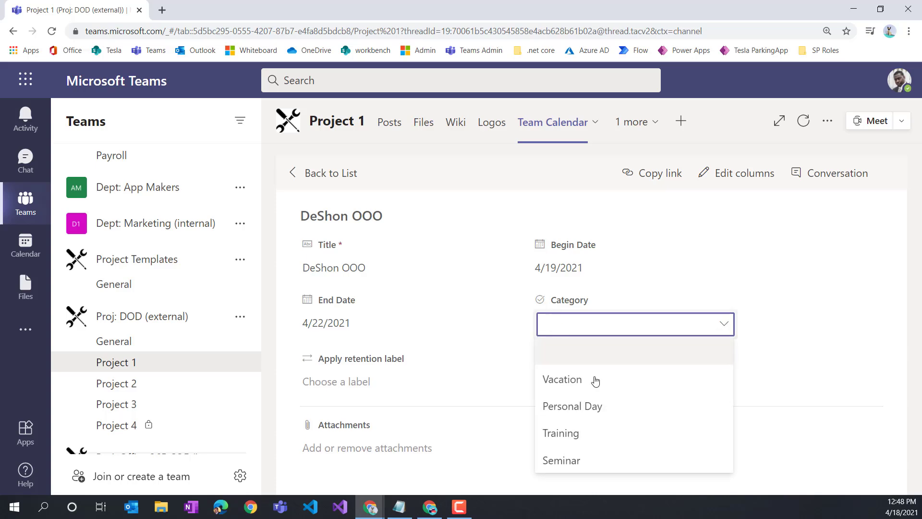
click(589, 385)
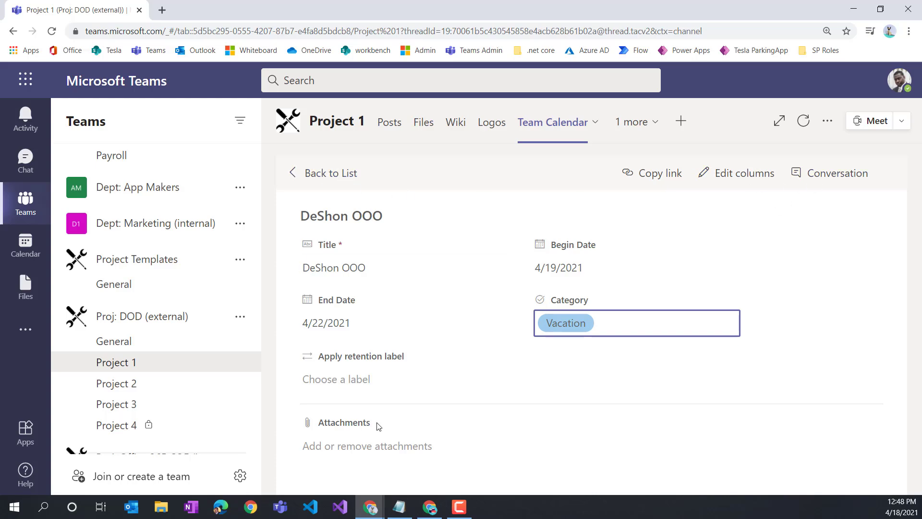
click(327, 173)
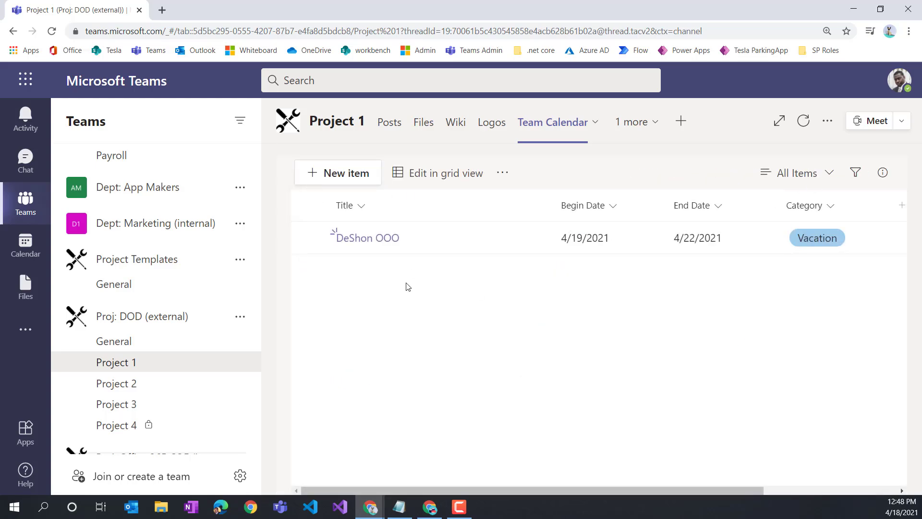
Step: Switch the list to the Team Calendar view and inspect the OOO item starting on April 19
click(829, 176)
click(811, 311)
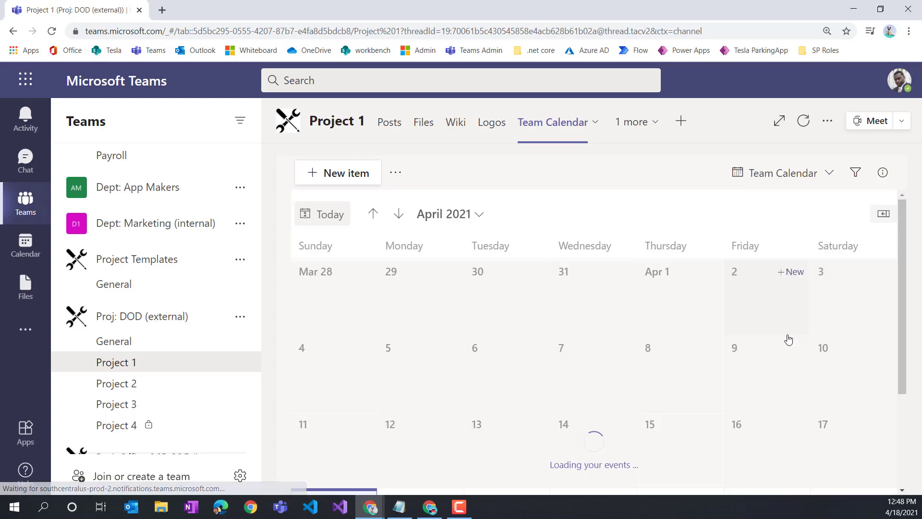
scroll(758, 370, down, 3)
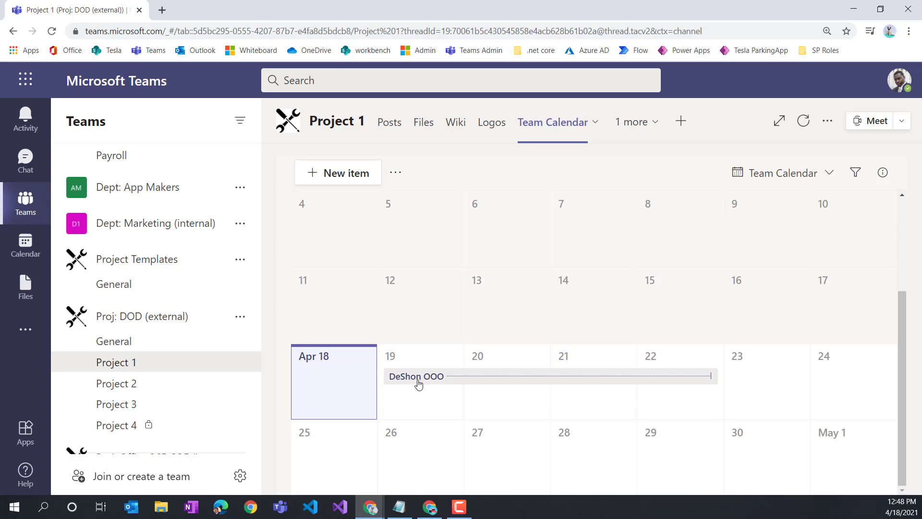
mouse_move(417, 385)
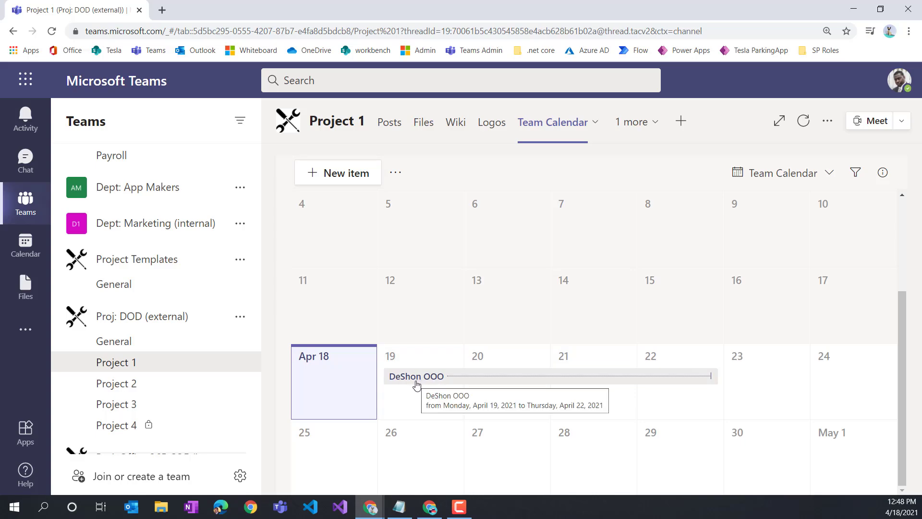
Step: Open the Team Calendar list in SharePoint
click(809, 182)
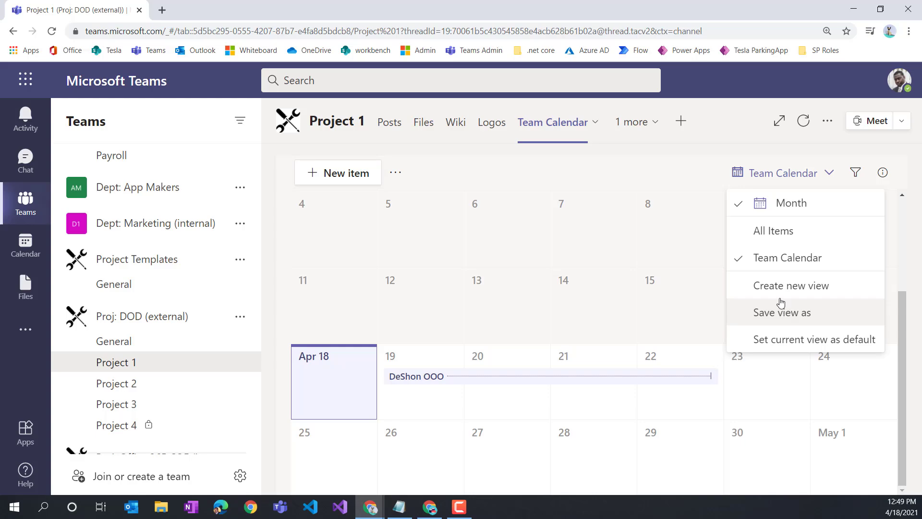
click(396, 174)
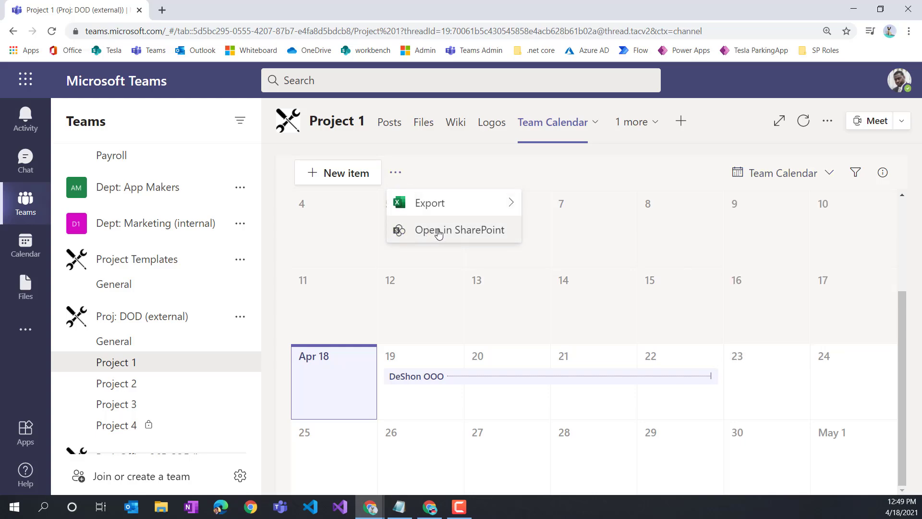
click(435, 233)
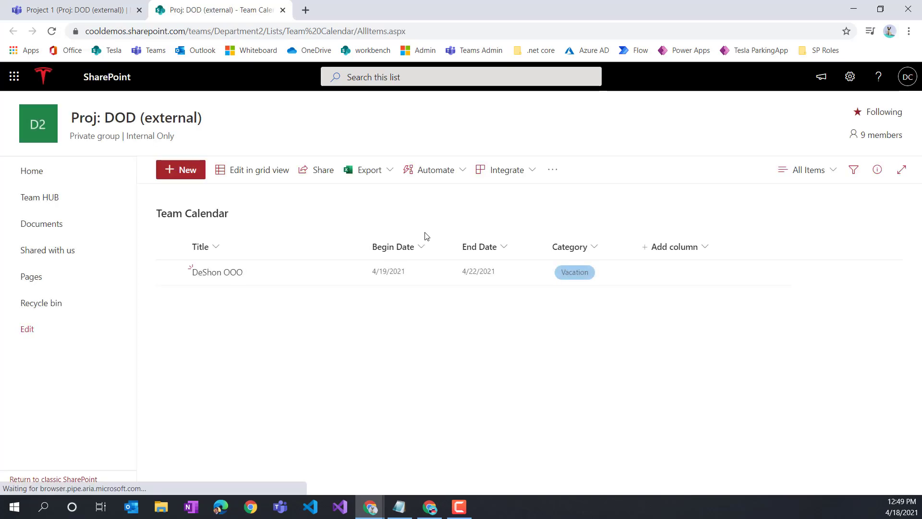
Step: Look over the Team Calendar list settings page and return to the list
click(850, 77)
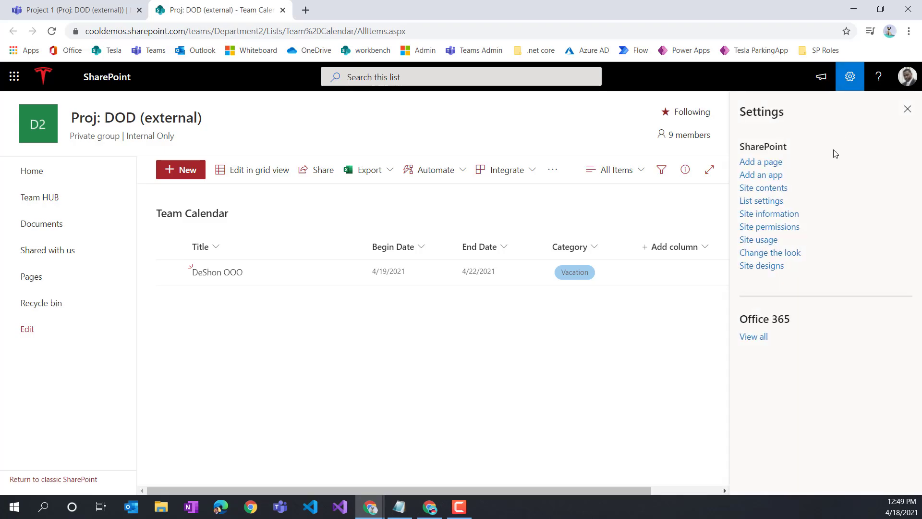
click(770, 201)
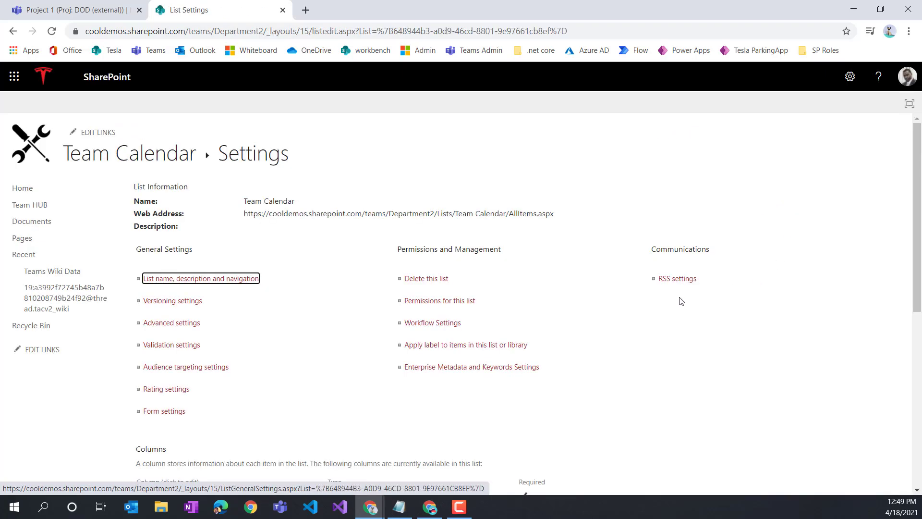
scroll(679, 300, down, 4)
scroll(678, 294, up, 4)
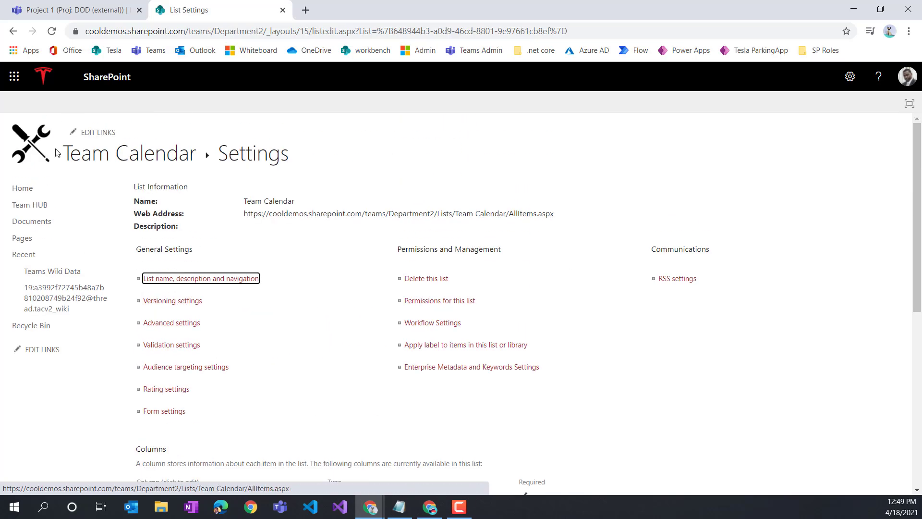
click(127, 156)
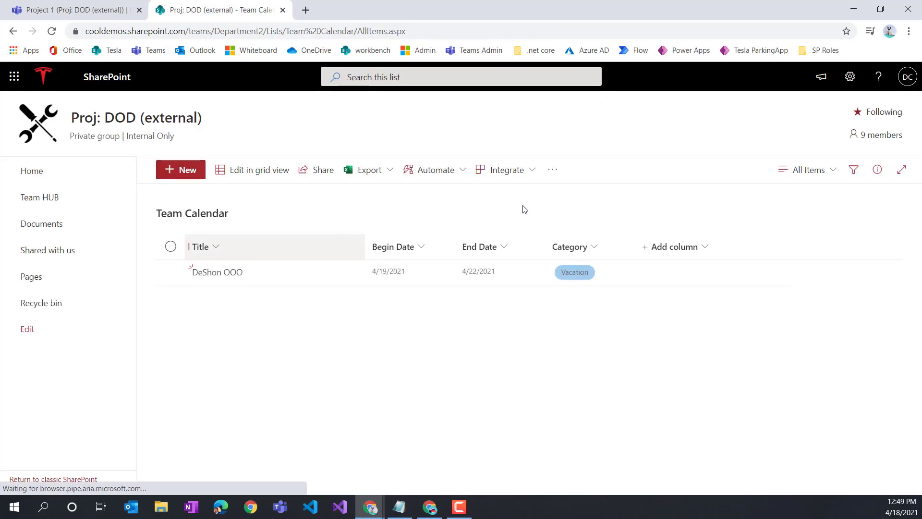
Step: Switch the SharePoint list from All Items to the Team Calendar view and look at the week of April 18
click(812, 170)
click(838, 281)
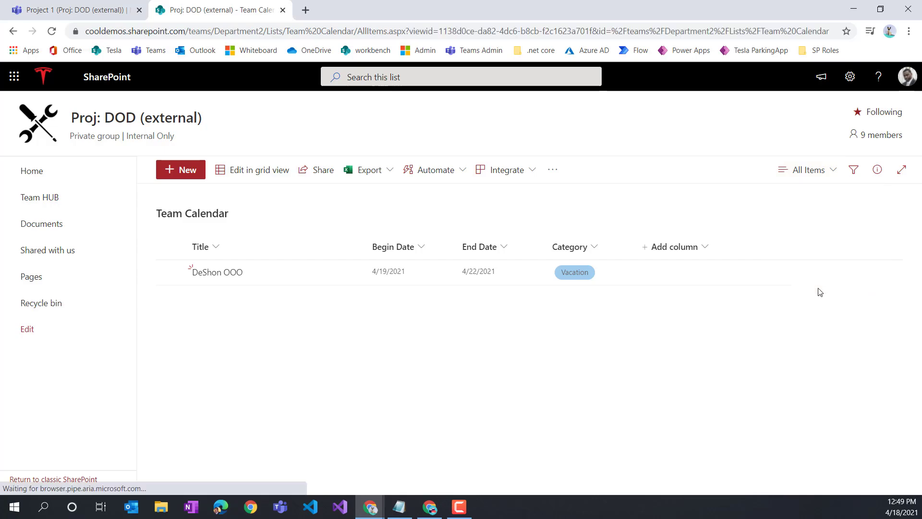
scroll(481, 364, down, 2)
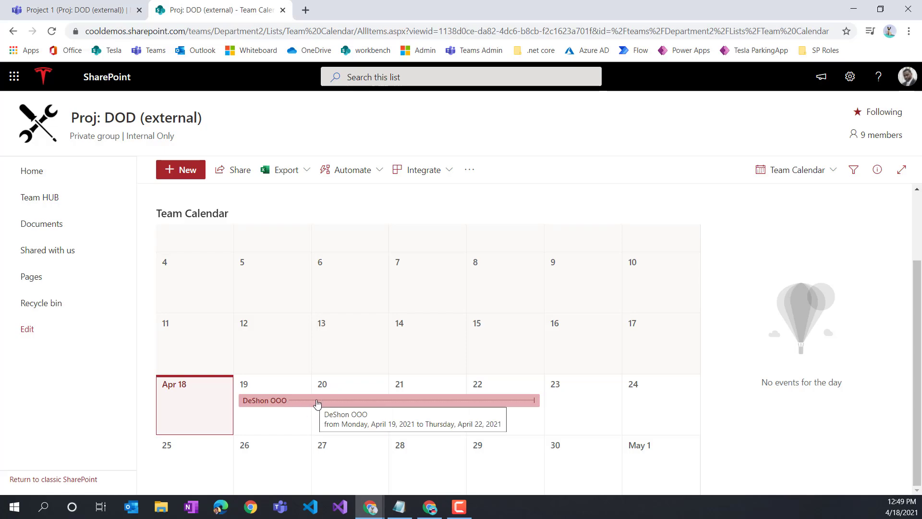
click(814, 172)
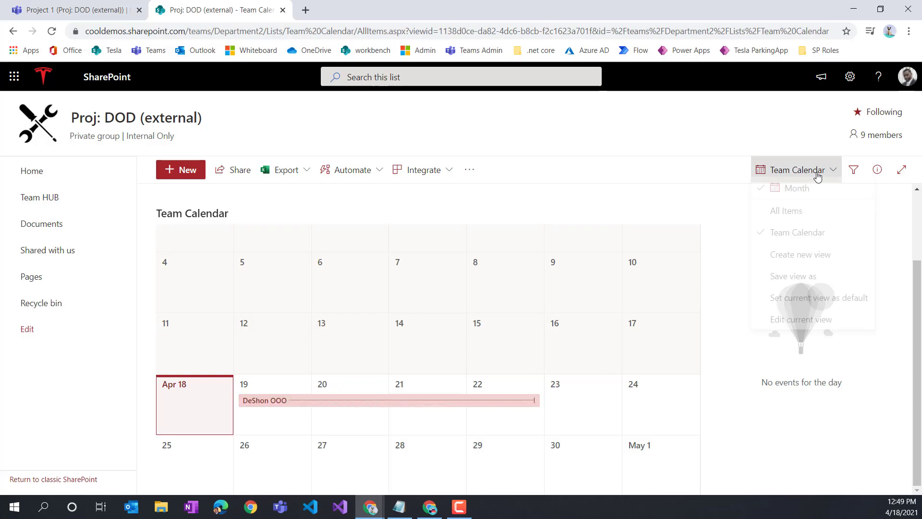
click(799, 323)
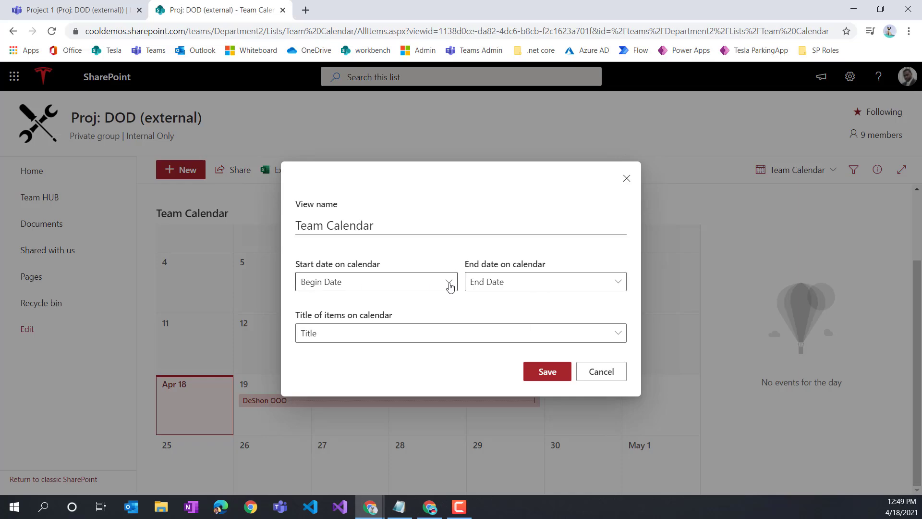
click(426, 333)
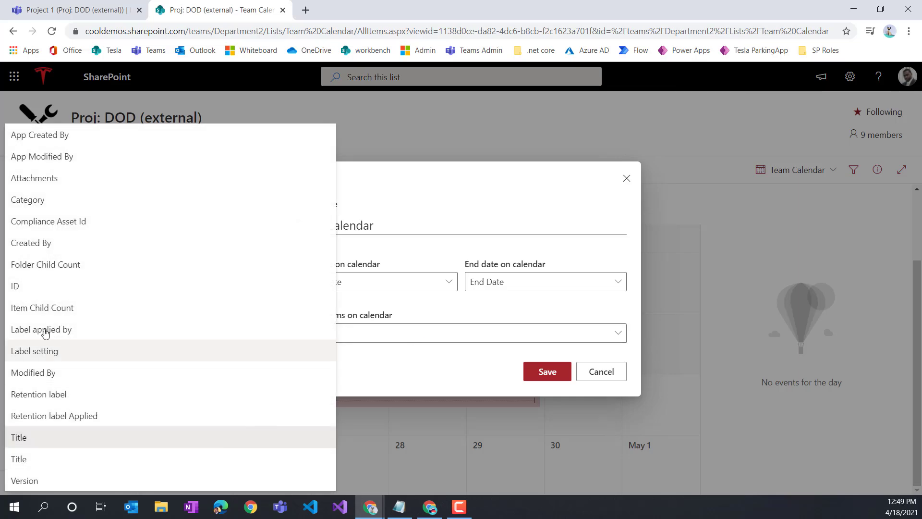
click(36, 199)
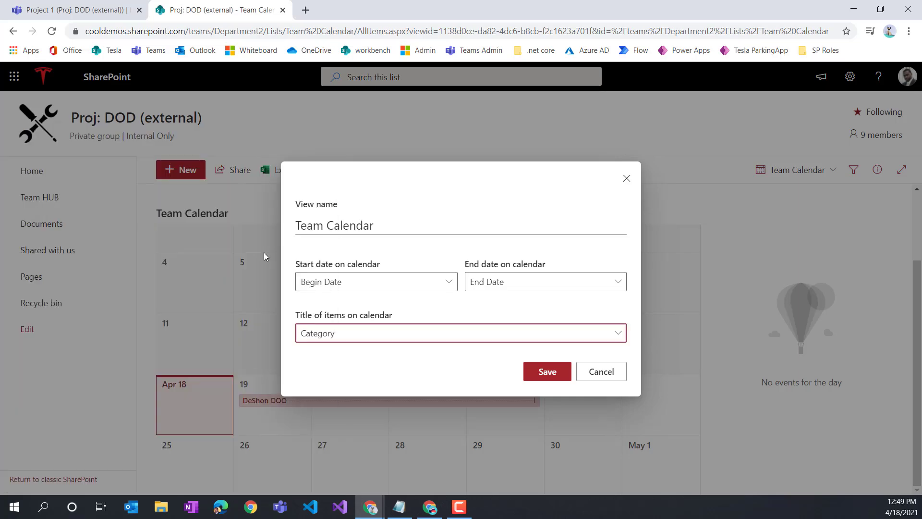
click(355, 336)
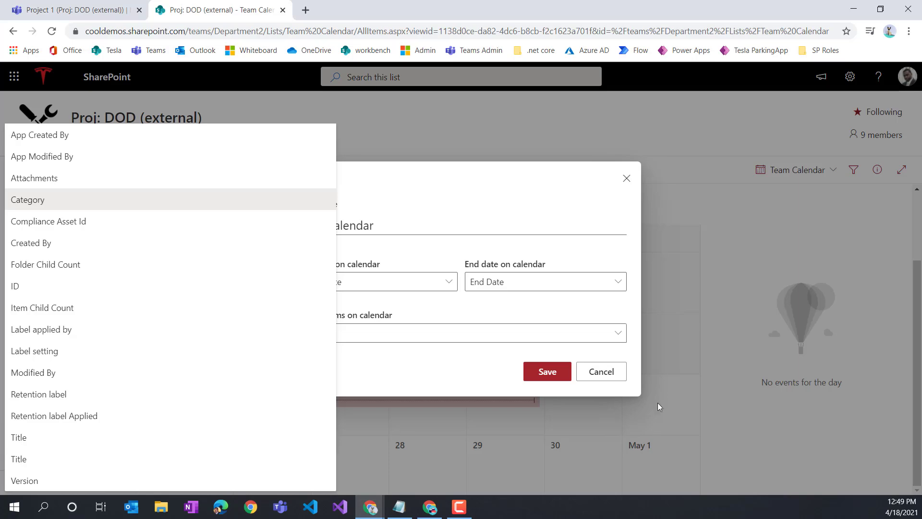
click(605, 372)
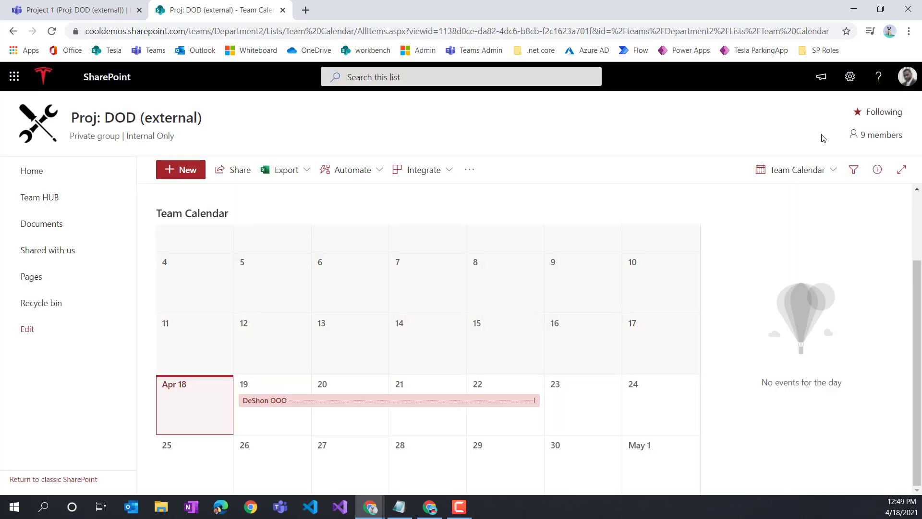
Step: Add a new column to the Team Calendar list through its list settings, named Title Category with type Calculated
click(849, 78)
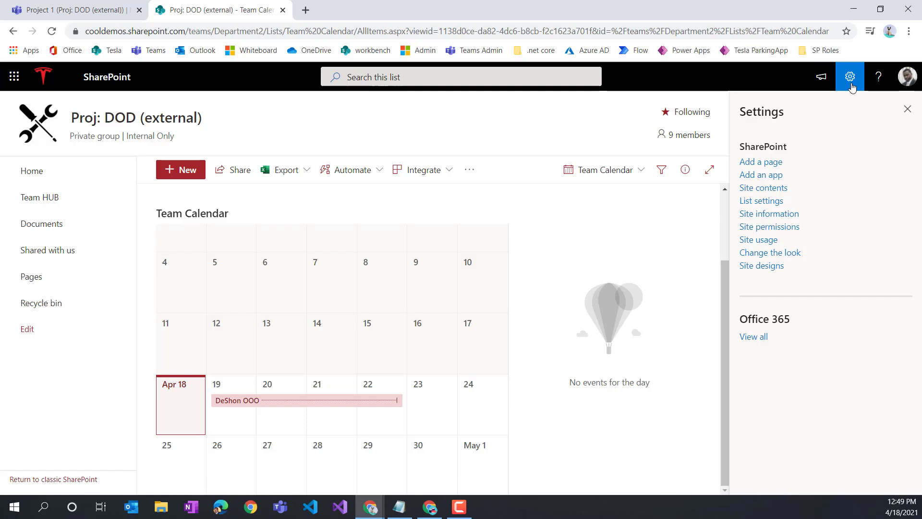
click(765, 204)
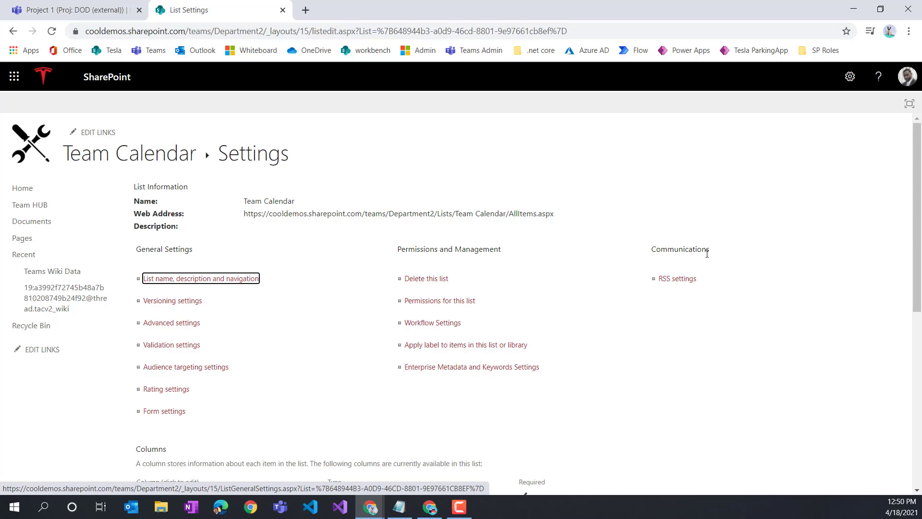
scroll(686, 291, down, 4)
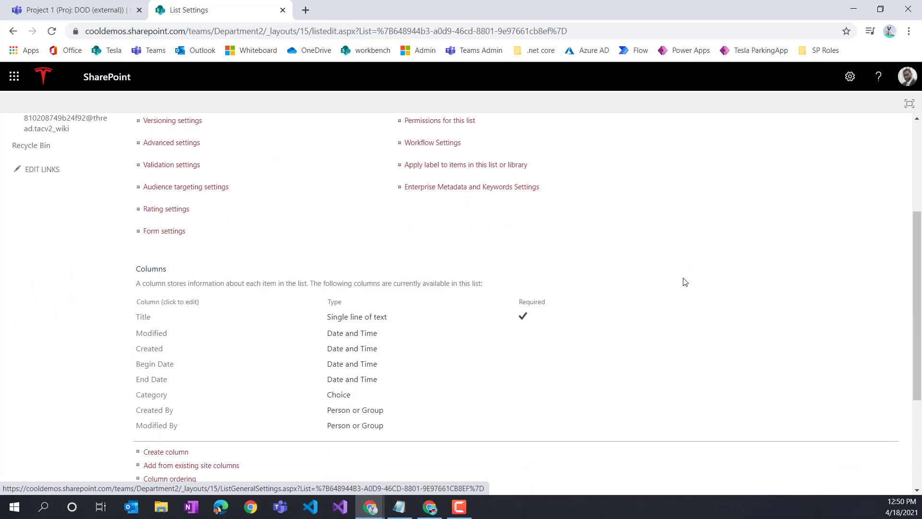
scroll(680, 282, down, 3)
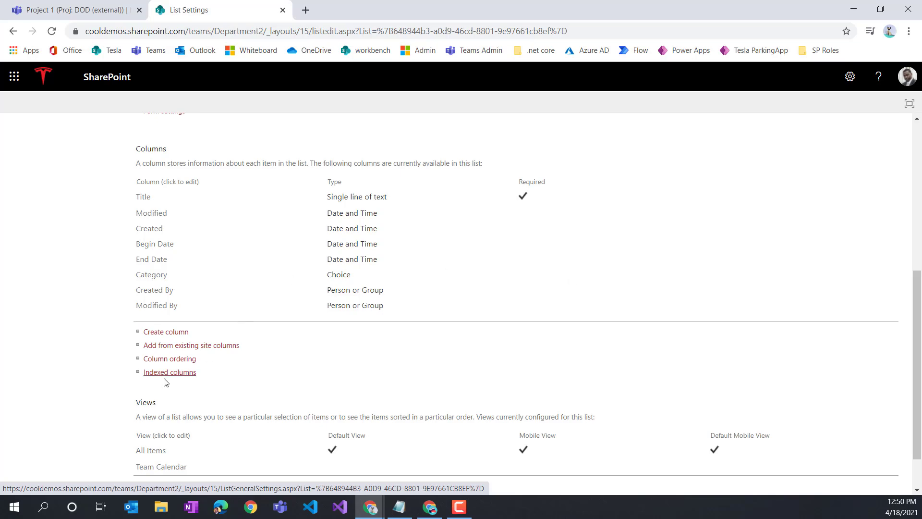
click(159, 336)
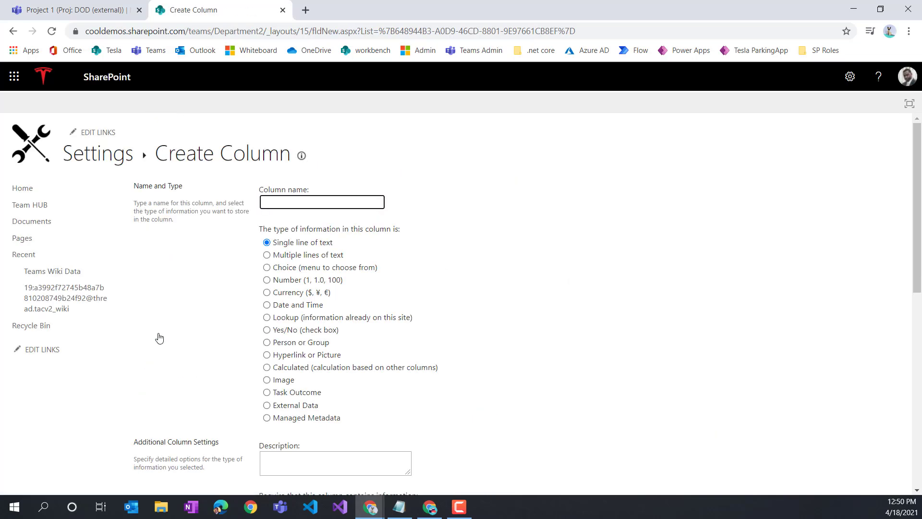
text(Title Category)
click(286, 369)
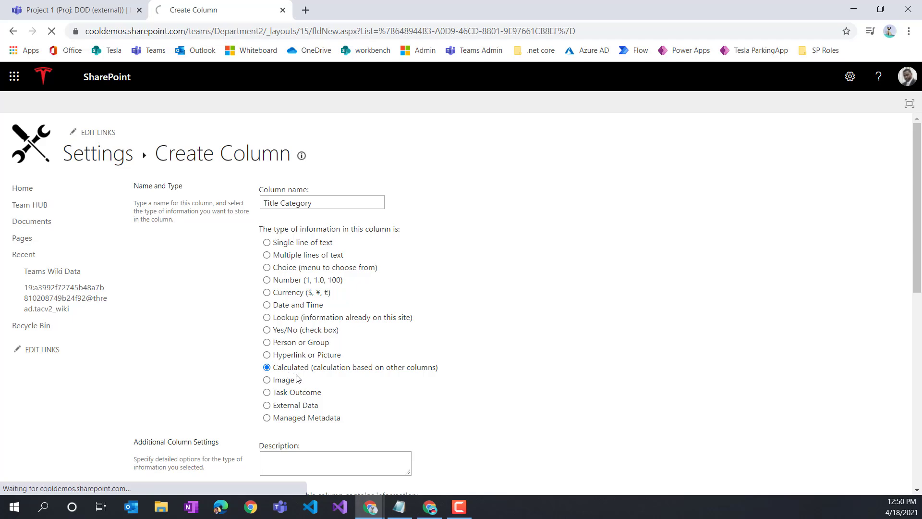
scroll(530, 348, down, 5)
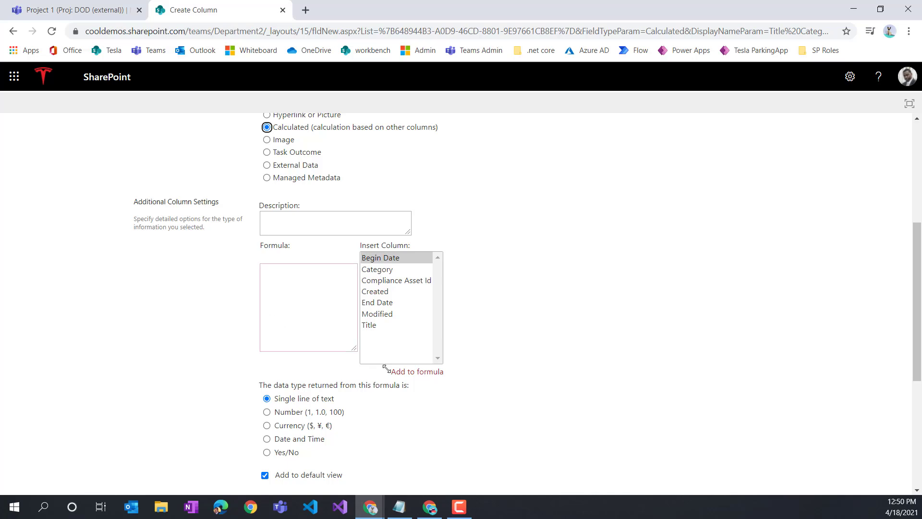
click(422, 376)
scroll(316, 295, down, 4)
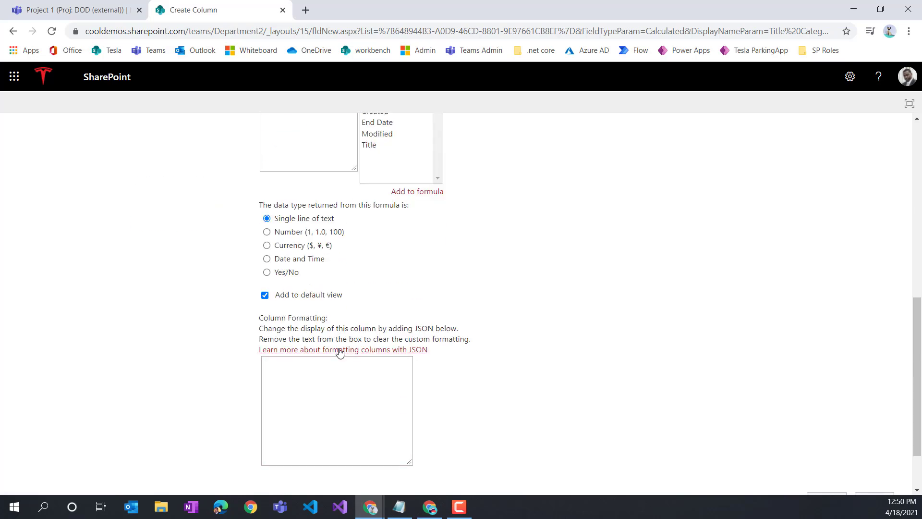
scroll(339, 352, up, 7)
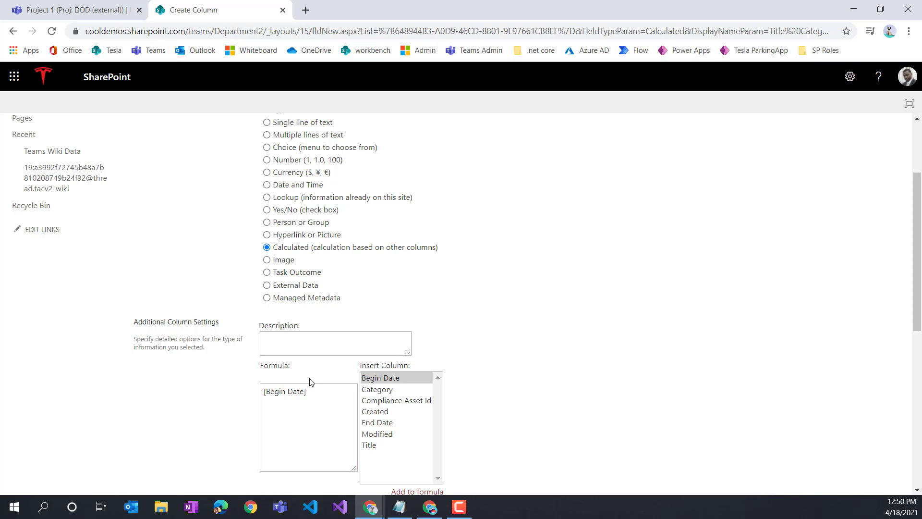
scroll(297, 346, down, 1)
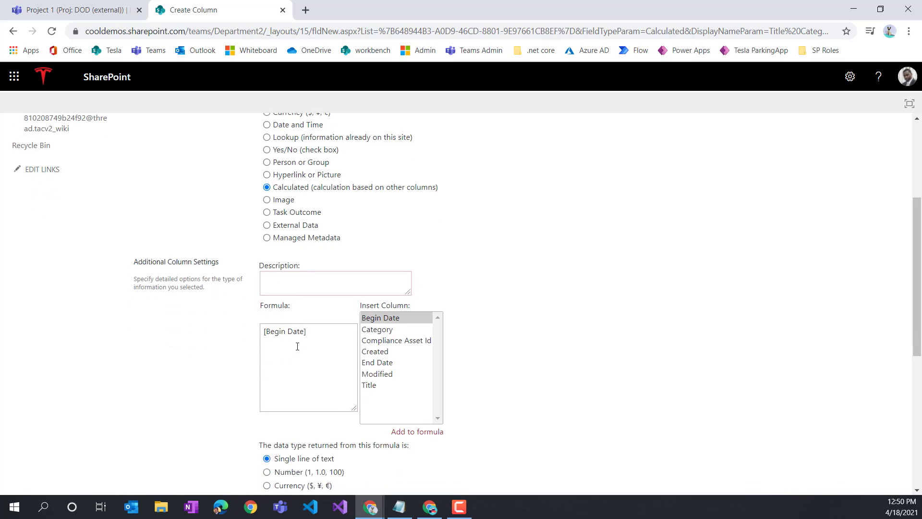
drag(309, 332, 263, 331)
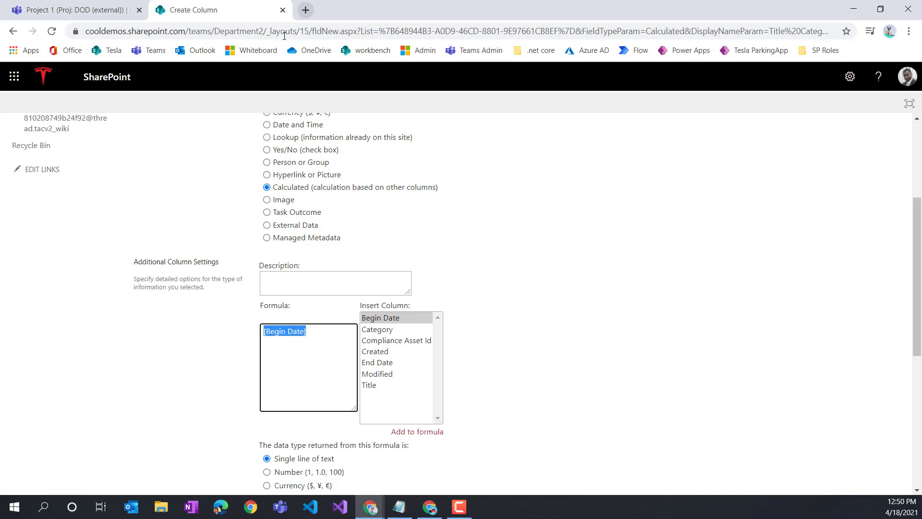
Step: Search the web for "SharePoint list column formulas" in a new browser tab
click(304, 10)
text(Sha)
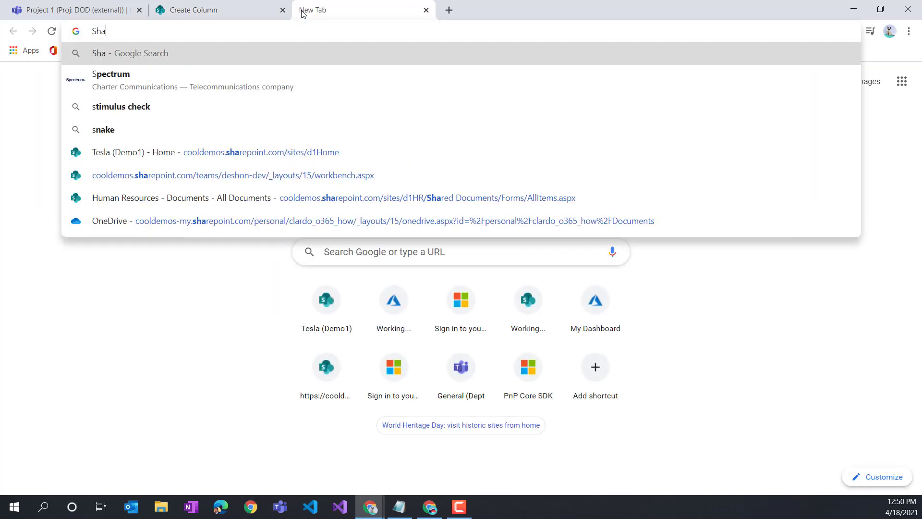
text(rePoint list)
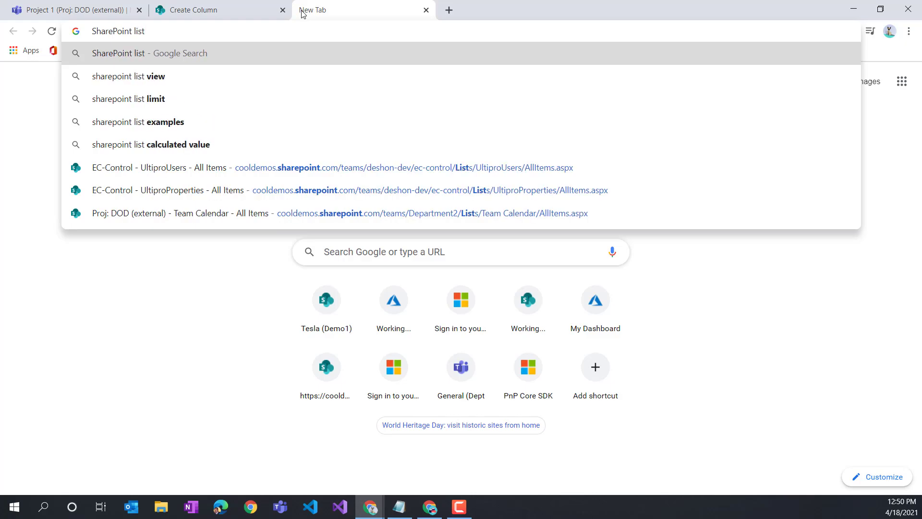
text( column do)
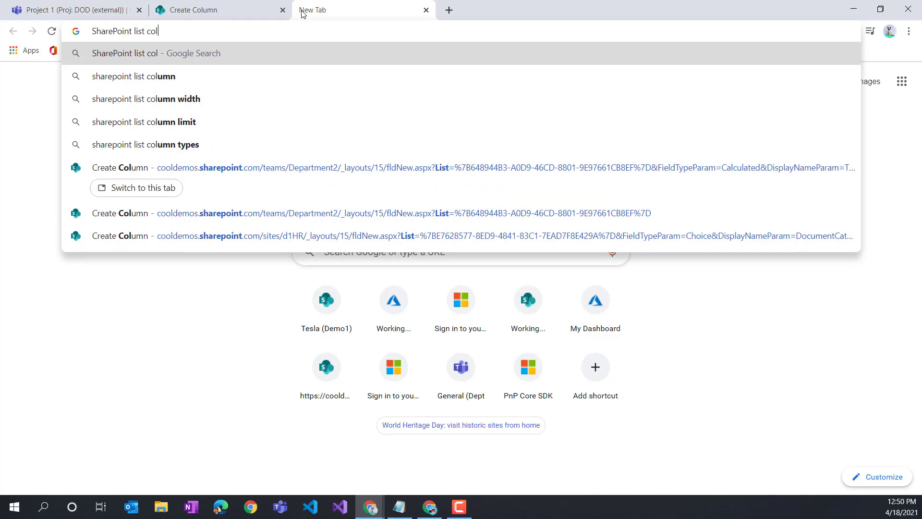
key(BackSpace)
key(BackSpace)
text(fo)
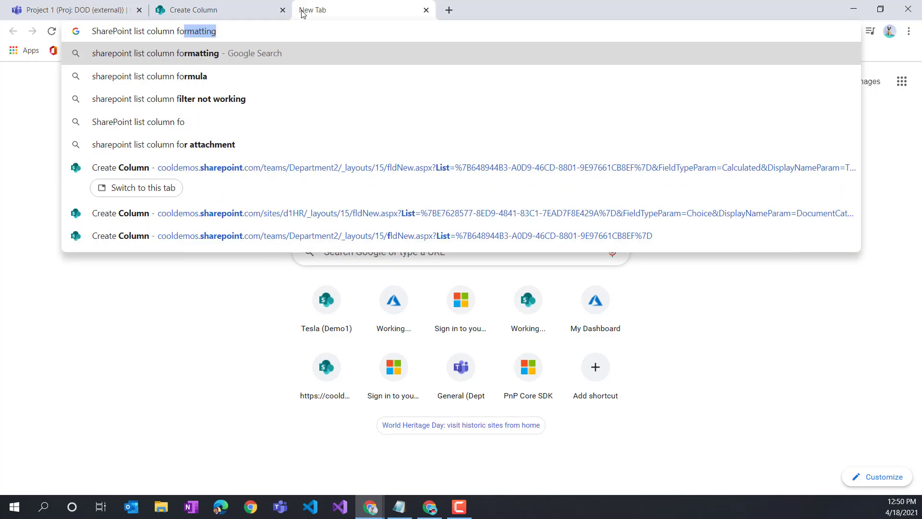
text(rmulas)
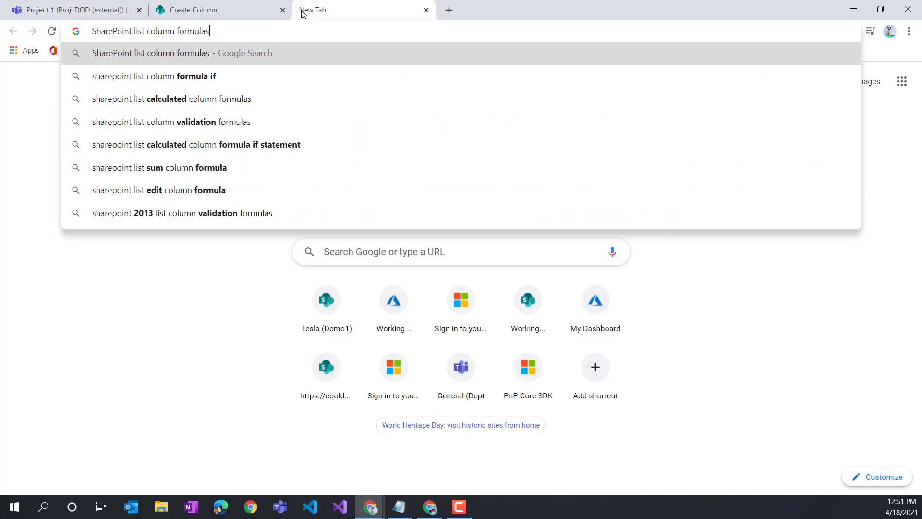
key(Return)
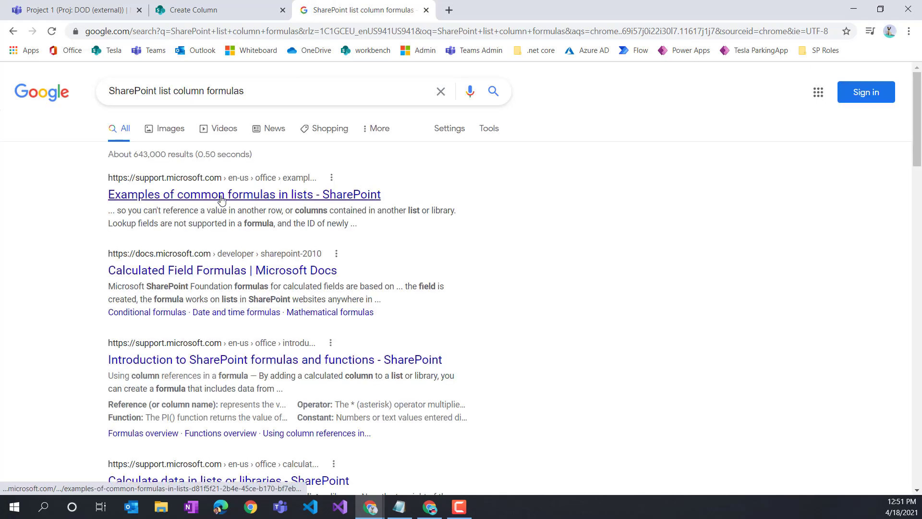
Step: Open the Calculated Field Formulas article from Microsoft Docs and go to its Text formulas section
click(218, 270)
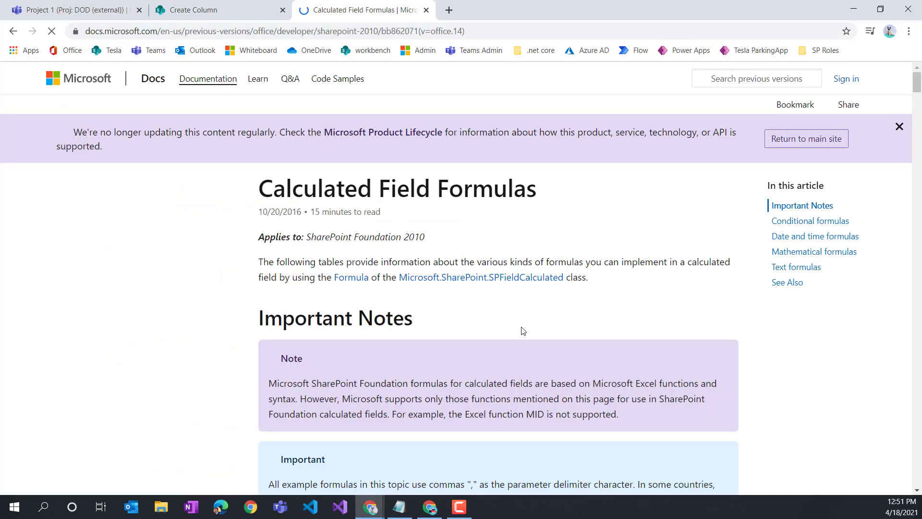
scroll(520, 327, down, 4)
scroll(520, 326, down, 10)
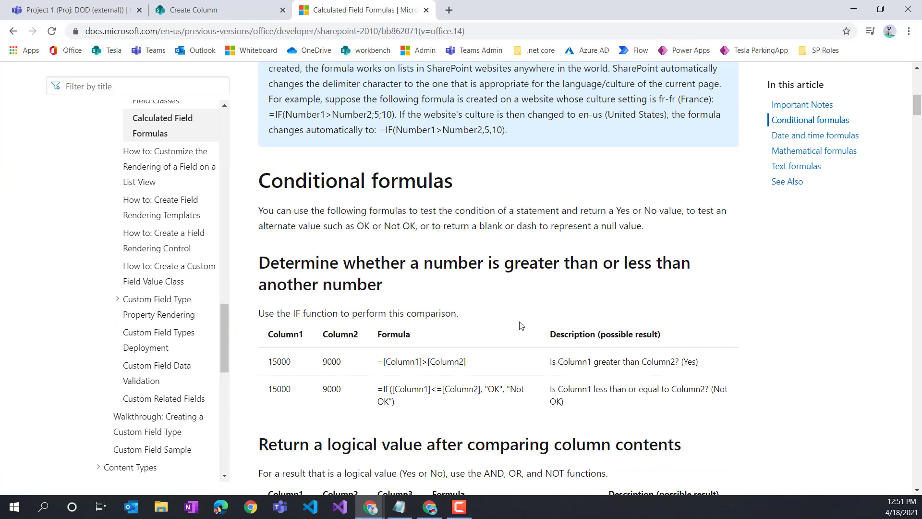
scroll(522, 321, down, 5)
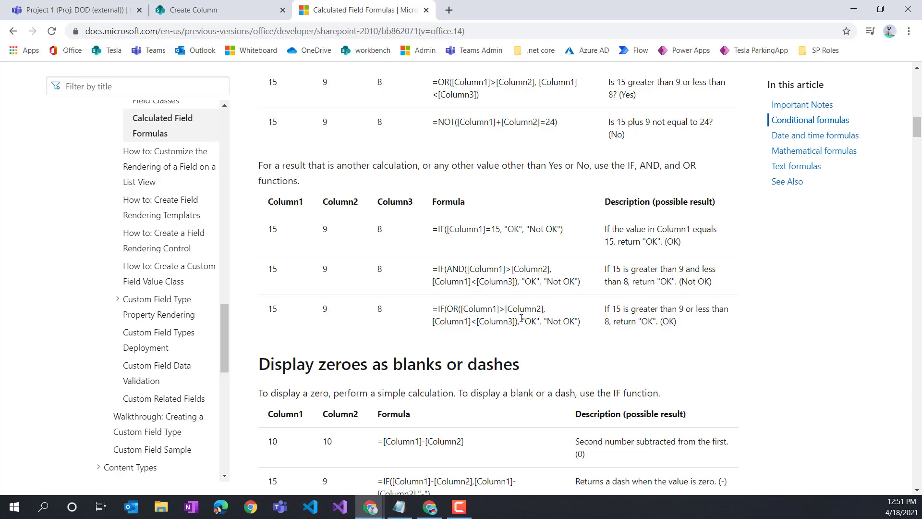
click(800, 171)
scroll(376, 277, down, 1)
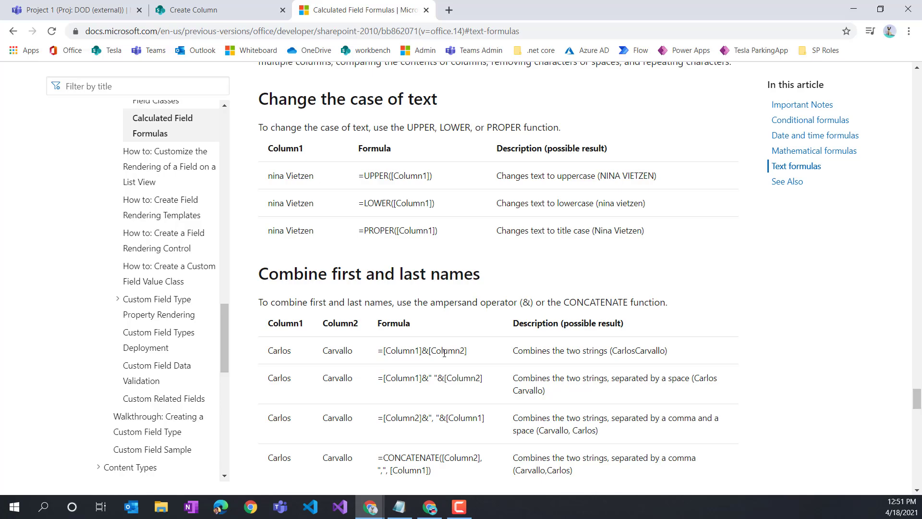
Step: Copy the example formula =[Column1]&" "&[Column2] from the Combine first and last names table
drag(479, 353, 409, 353)
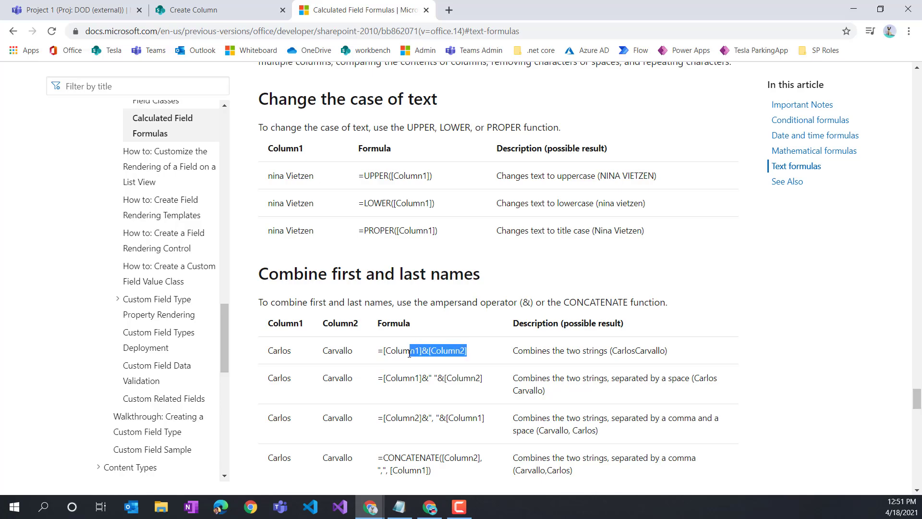
click(434, 380)
drag(490, 382, 377, 384)
key(ctrl+c)
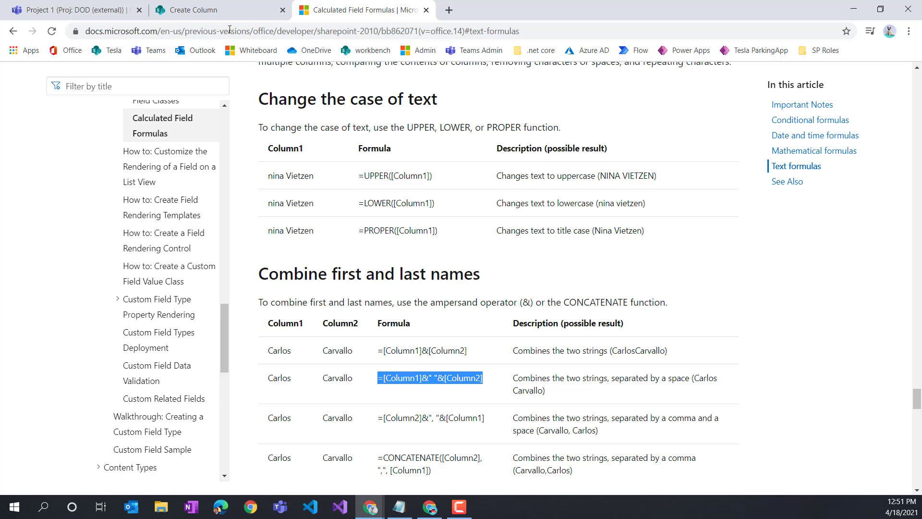
Step: Replace the Title Category formula with the copied example and remove the extra equals sign and [Column1] from it
click(192, 9)
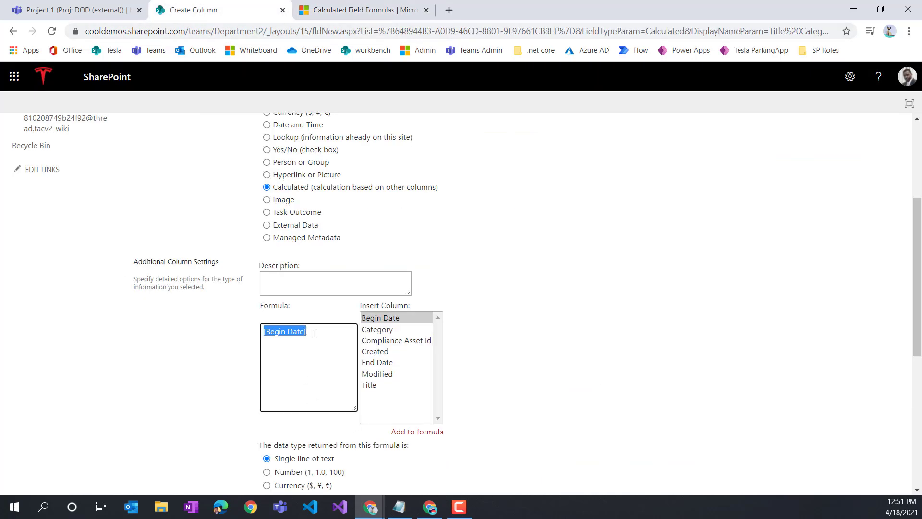
key(BackSpace)
text(=)
key(ctrl+v)
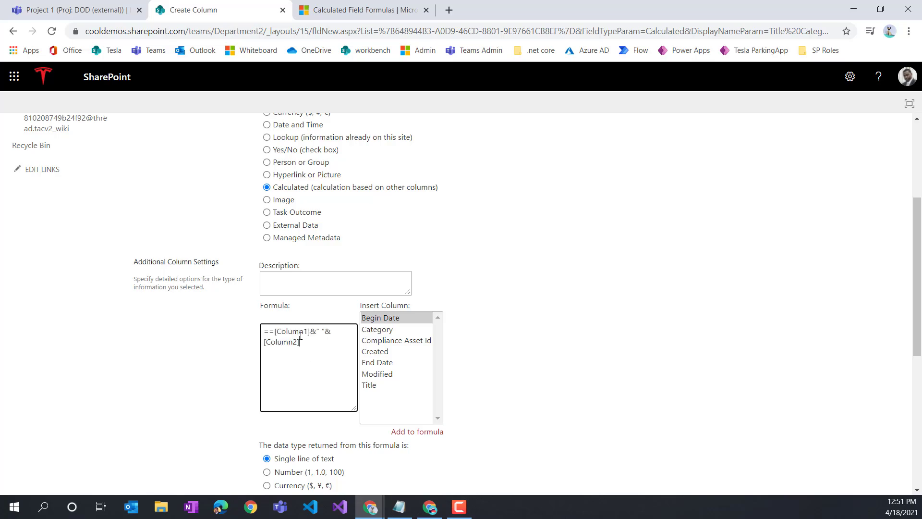
key(BackSpace)
key(BackSpace)
key(BackSpace)
key(BackSpace)
key(BackSpace)
key(BackSpace)
key(BackSpace)
key(BackSpace)
key(BackSpace)
key(BackSpace)
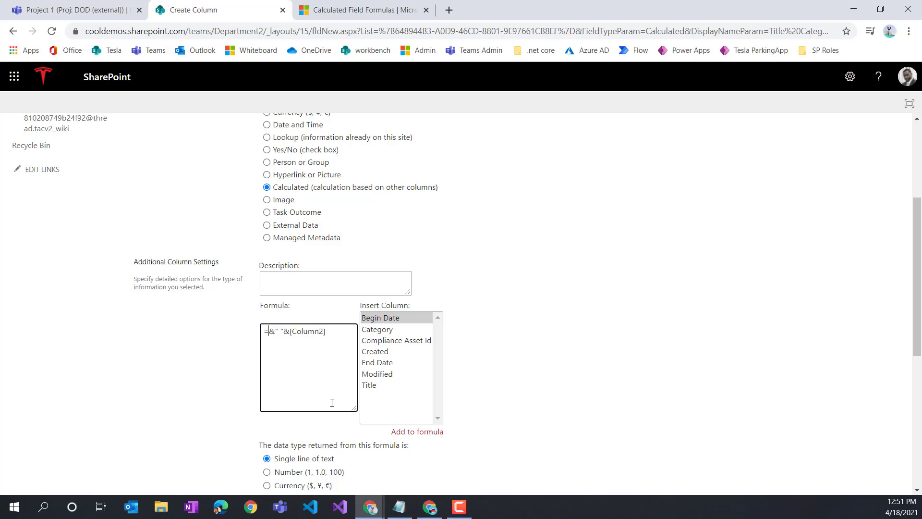
Step: Put [Title] right after the equals sign in the formula and remove the [Column2] reference
click(372, 386)
double_click(372, 386)
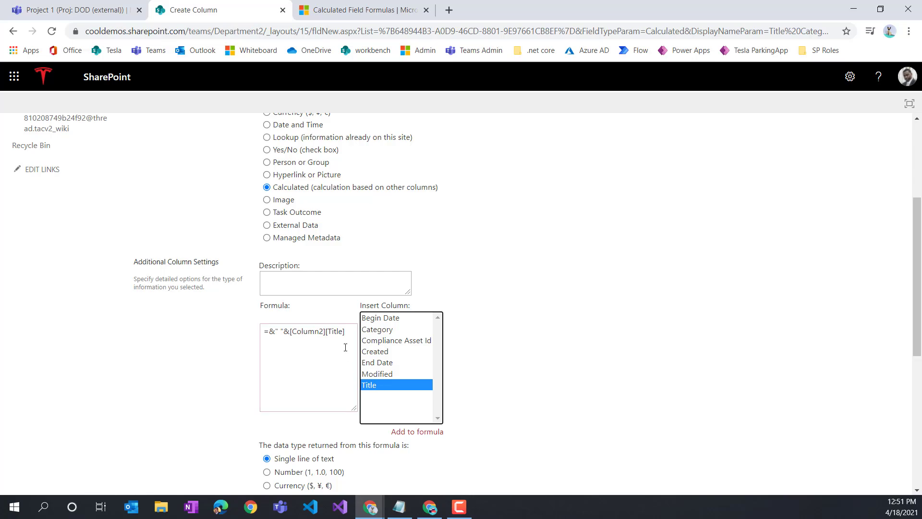
click(343, 365)
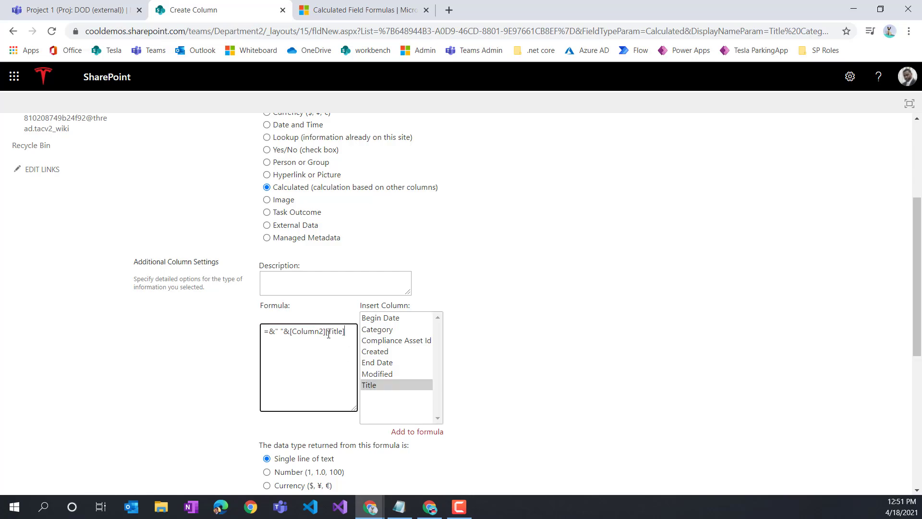
key(BackSpace)
key(BackSpace)
key(BackSpace)
key(BackSpace)
key(BackSpace)
key(BackSpace)
key(BackSpace)
key(BackSpace)
key(BackSpace)
key(BackSpace)
key(BackSpace)
key(BackSpace)
key(BackSpace)
key(BackSpace)
Step: Change the quoted text after [Title] in the formula to a space followed by an opening parenthesis
text(0)
key(Right)
key(Right)
key(BackSpace)
text(&)
Step: Add [Category] and a quoted closing parenthesis to complete the formula as =[Title]&" ("&[Category]&")"
double_click(387, 330)
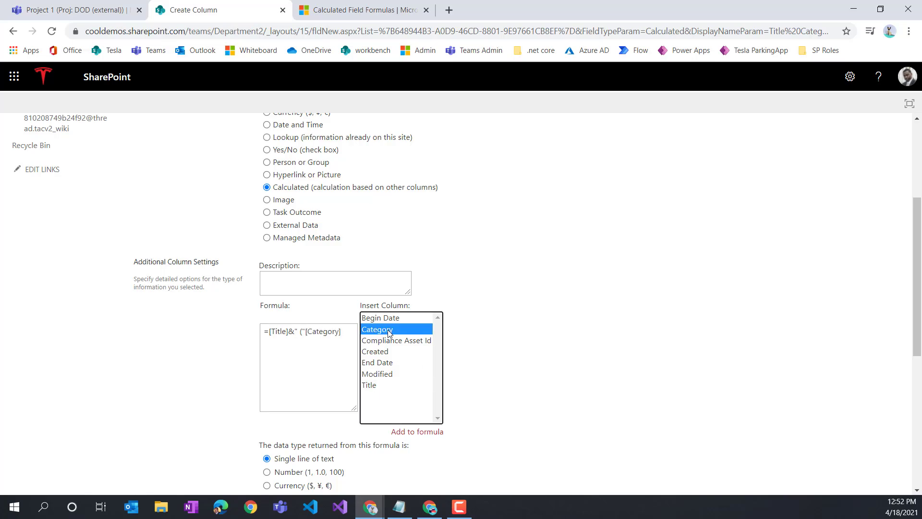
click(344, 339)
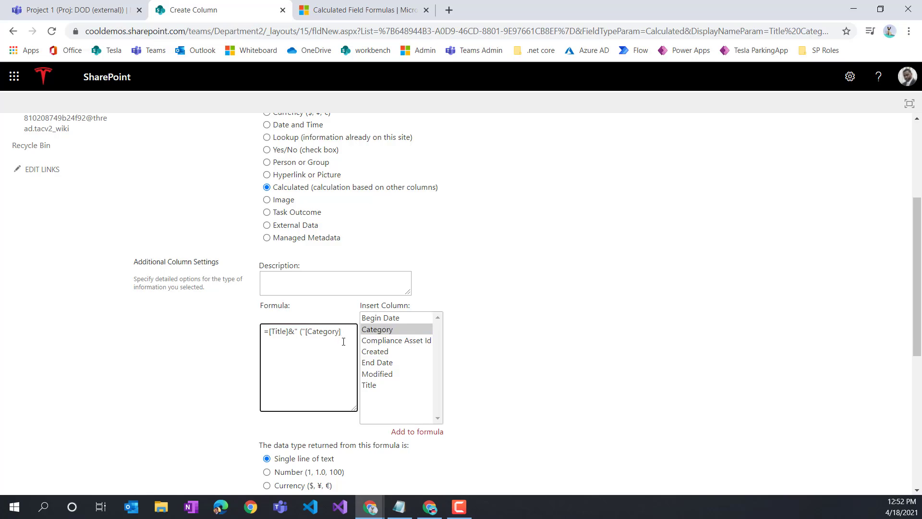
text(&")")
key(Up)
text(&)
Step: Widen the formula box to check the Title and Category references, and save the Title Category column
drag(354, 409, 550, 405)
click(298, 360)
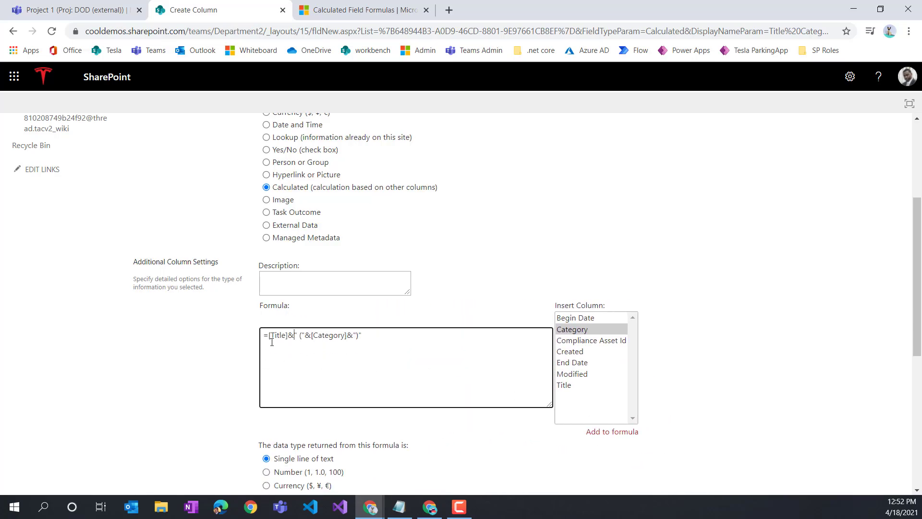
drag(288, 336, 270, 338)
click(281, 345)
drag(310, 336, 349, 336)
click(352, 362)
scroll(345, 389, down, 6)
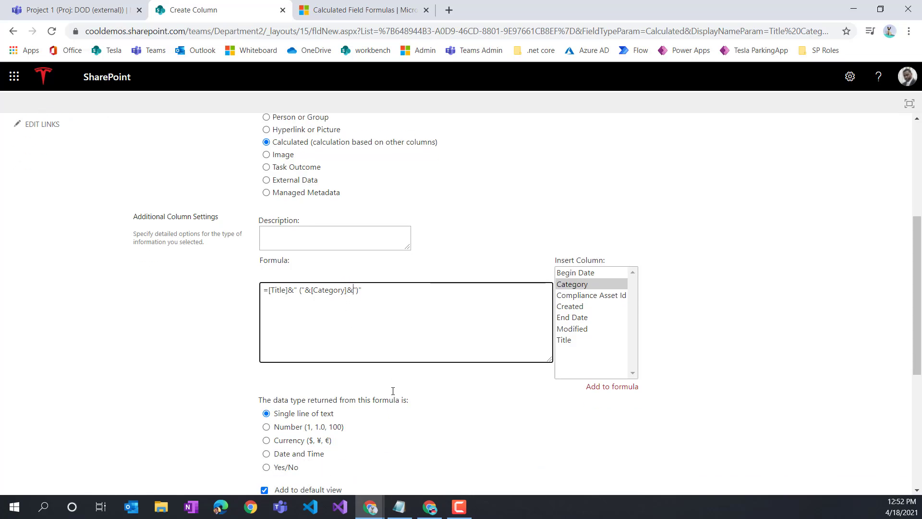
click(836, 433)
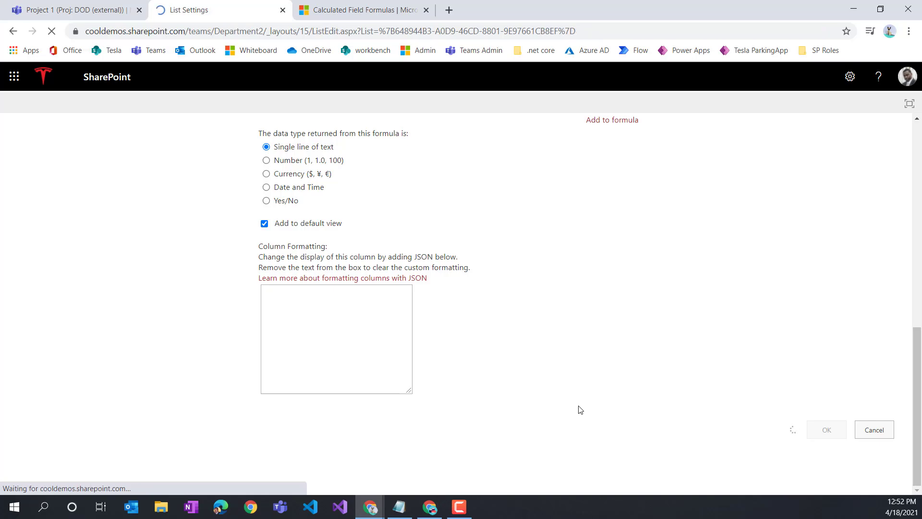
Step: Return to the Team Calendar list and start a new item with the team member's first name as title and Begin Date 6/7/2021
click(154, 164)
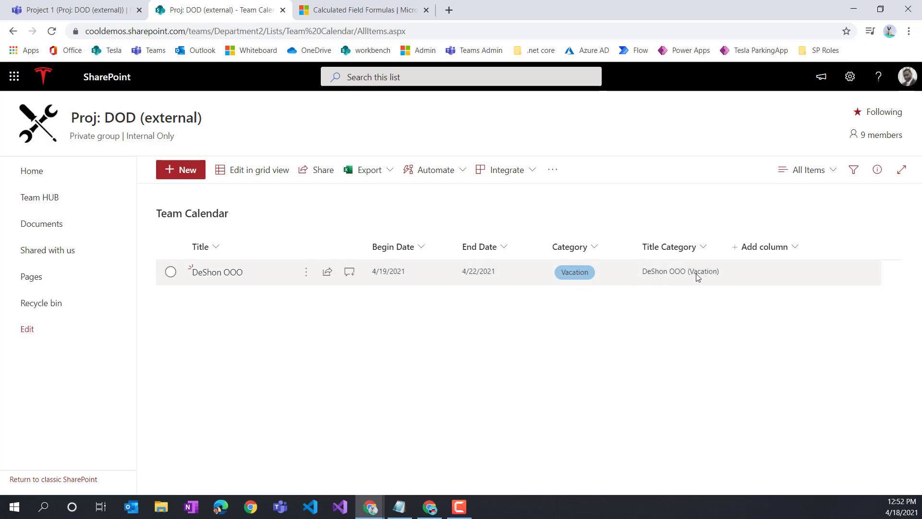
click(177, 170)
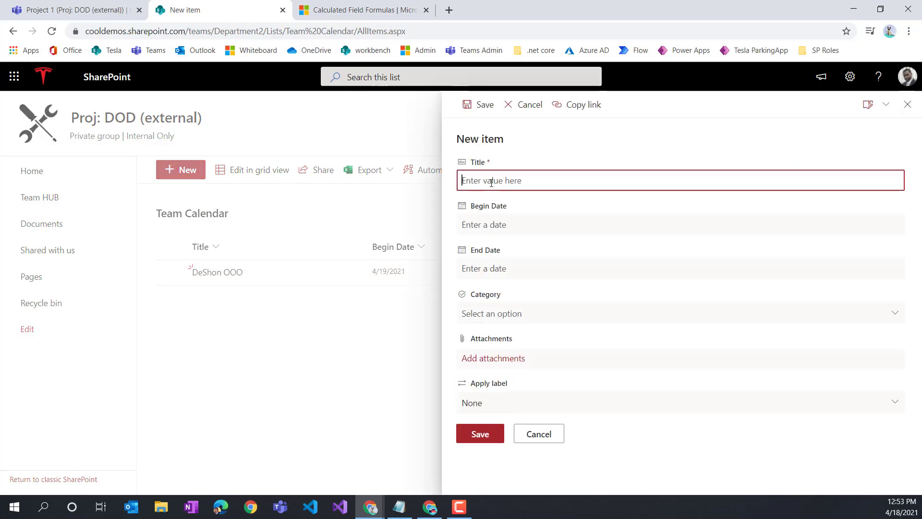
text(Madison)
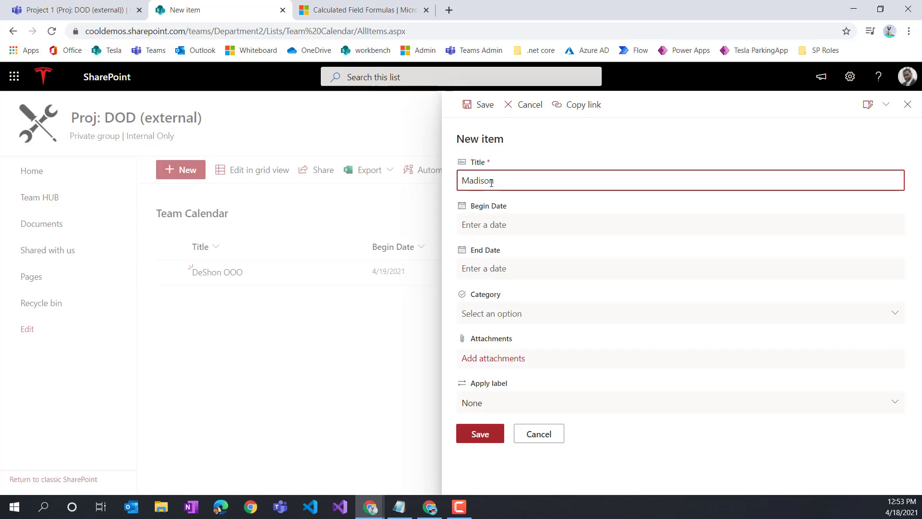
click(505, 224)
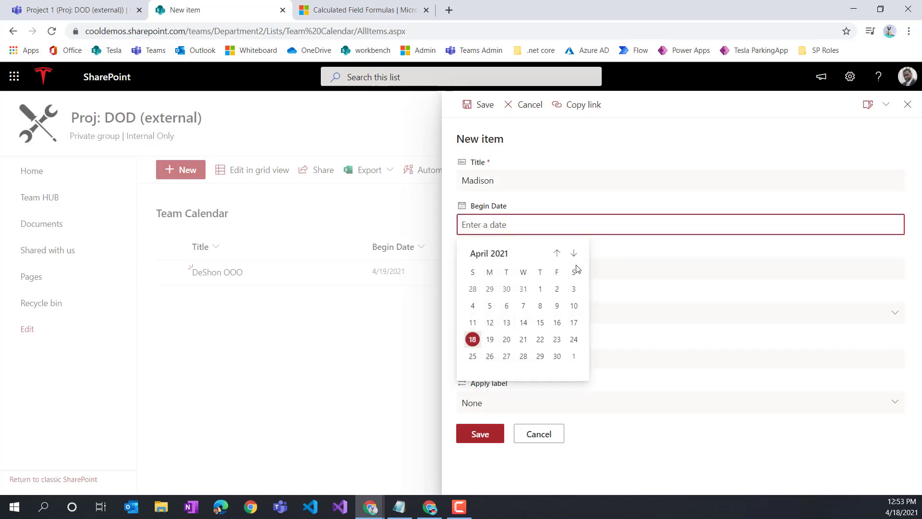
click(574, 253)
click(573, 253)
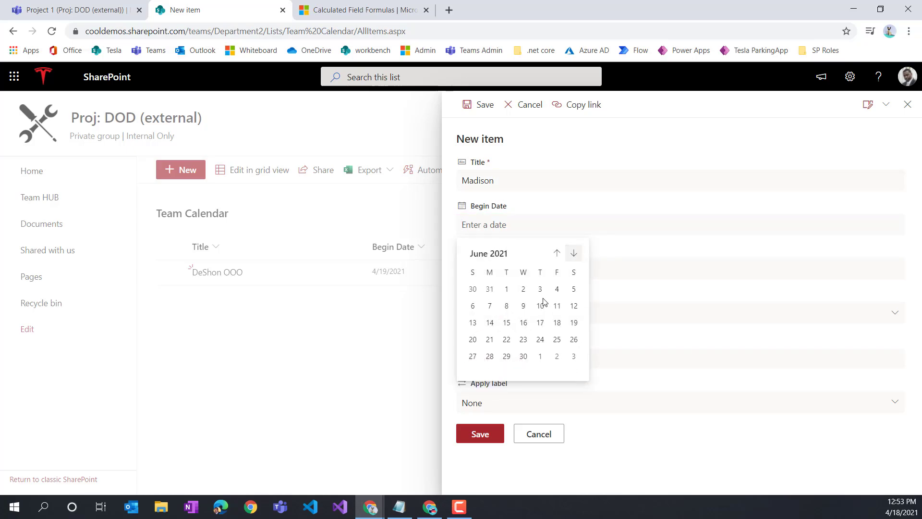
click(489, 306)
Step: Set the new item's End Date to 6/11/2021 and its Category to Seminar, and save the item
click(490, 271)
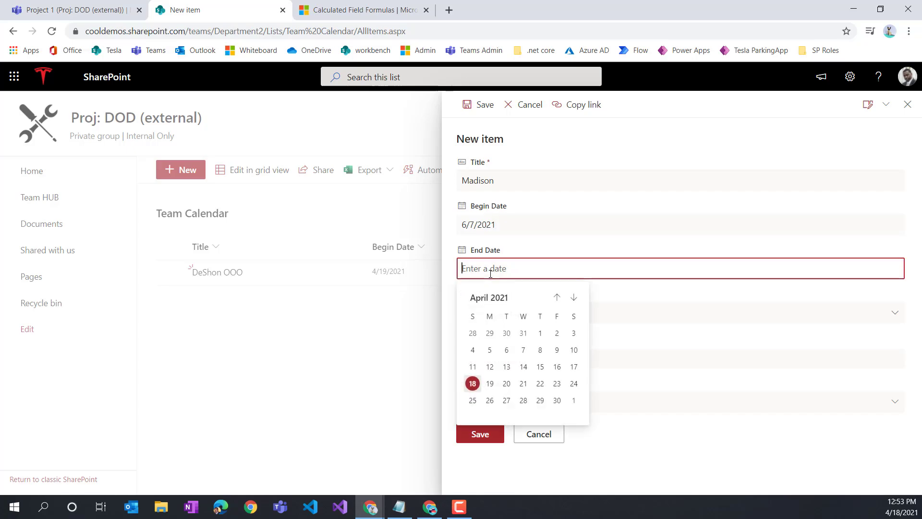
click(574, 299)
click(574, 299)
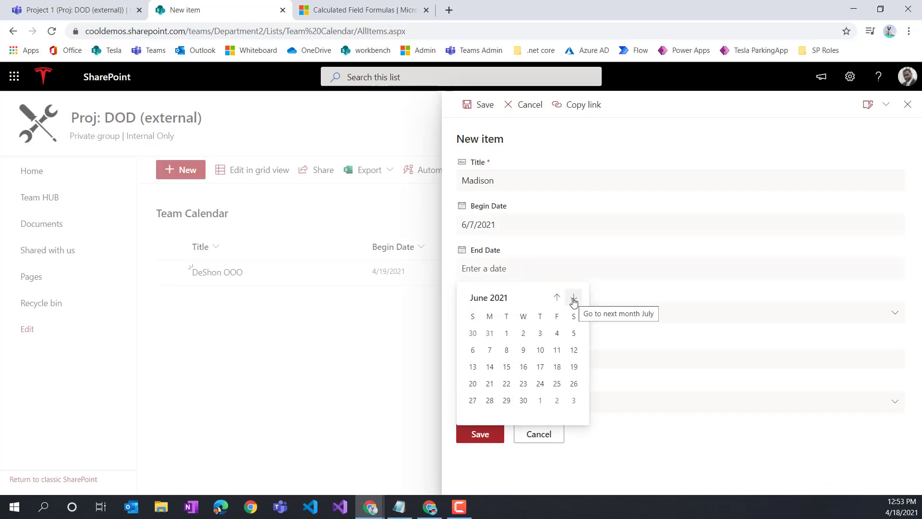
click(493, 315)
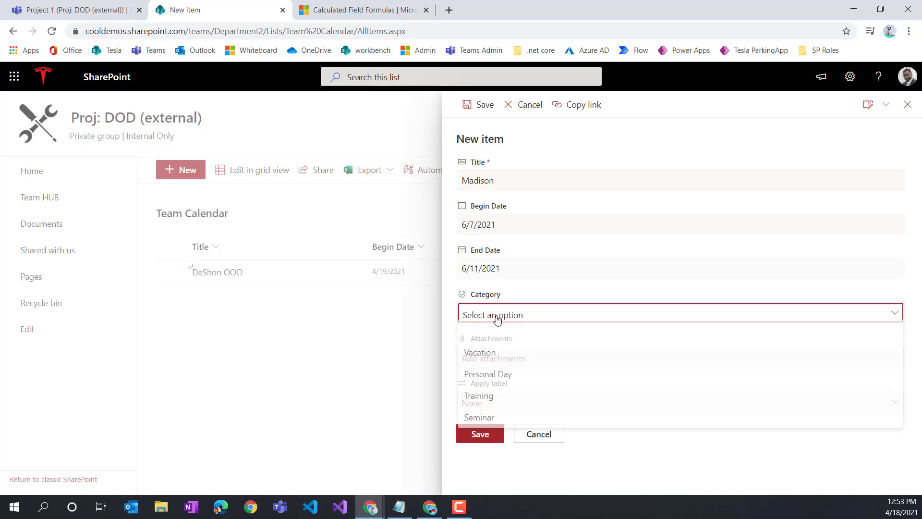
click(478, 418)
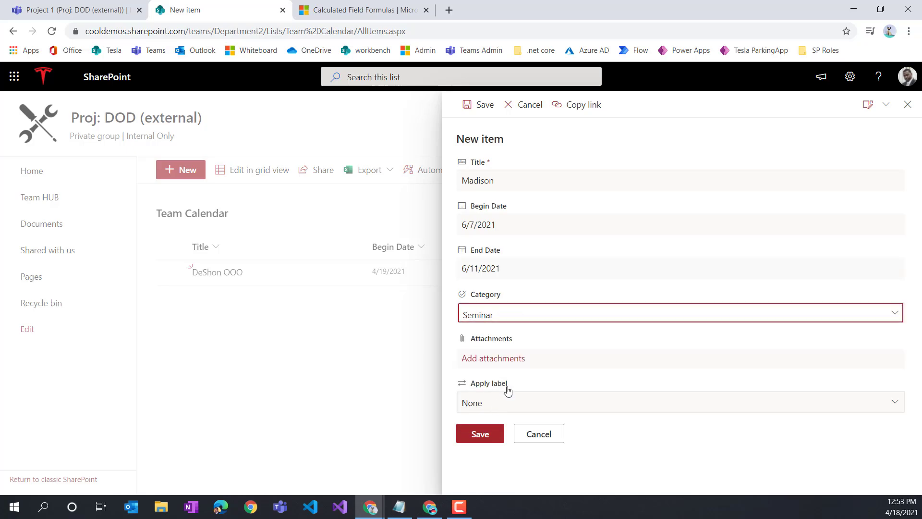
click(480, 433)
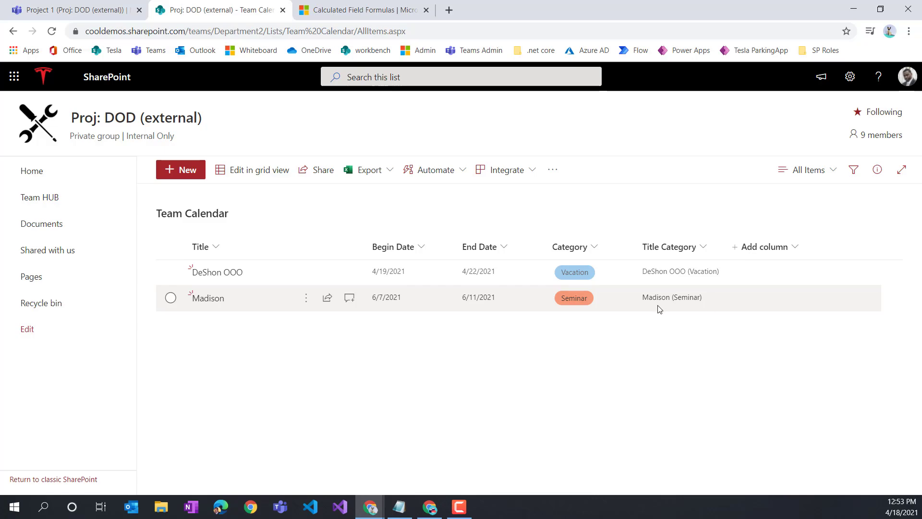
Step: Edit the Team Calendar view so that calendar items use Title Category as their title, and save the view
click(823, 169)
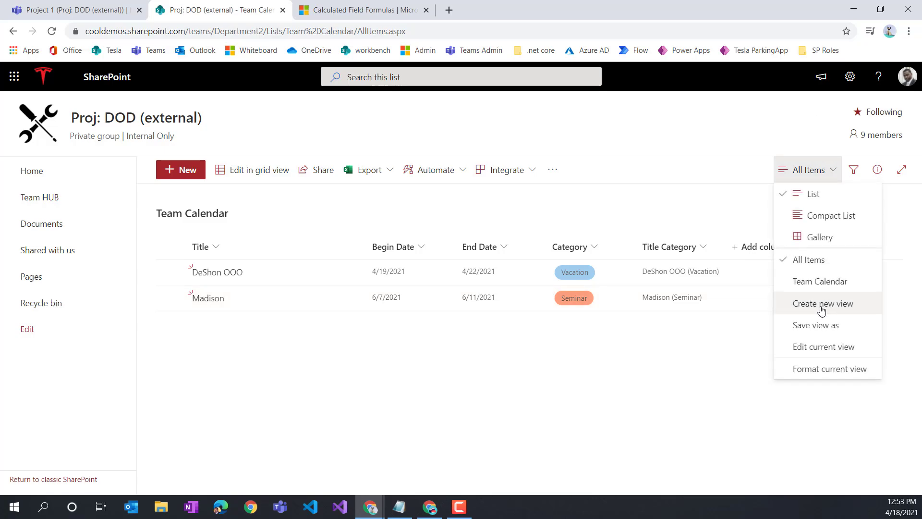
click(819, 281)
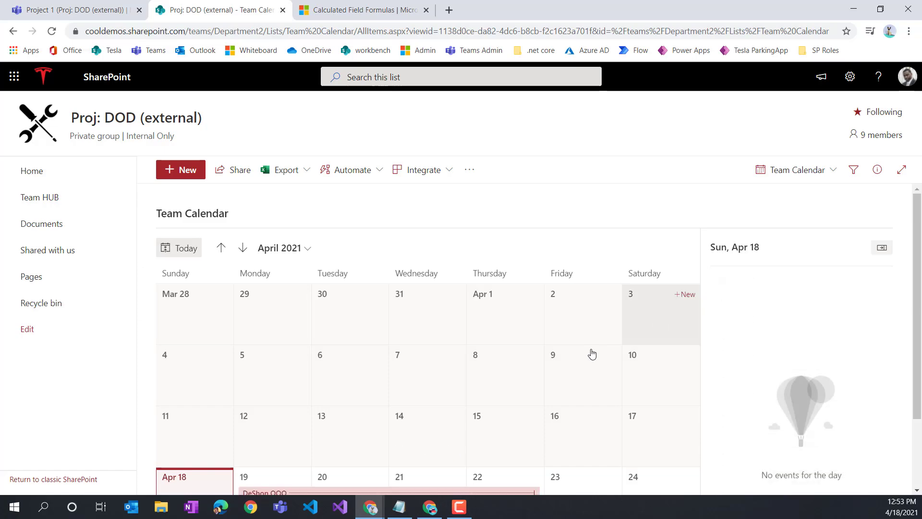
scroll(592, 354, down, 2)
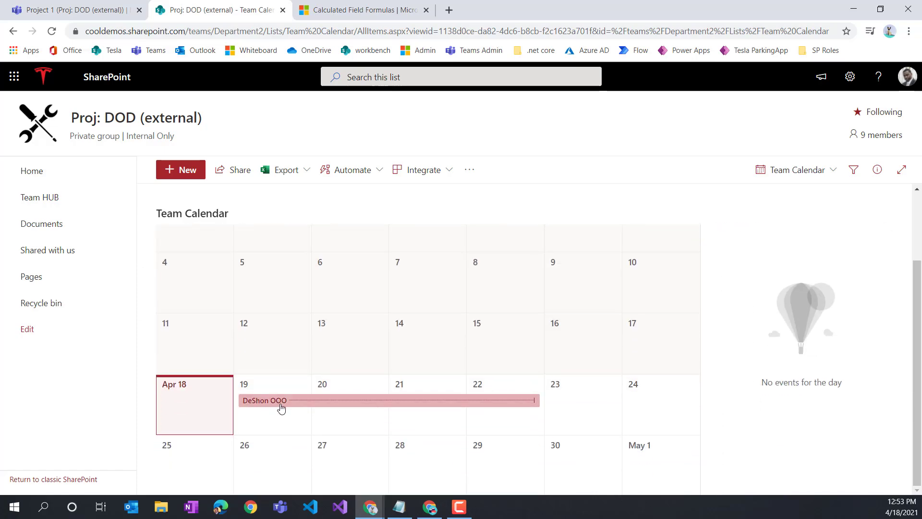
click(833, 171)
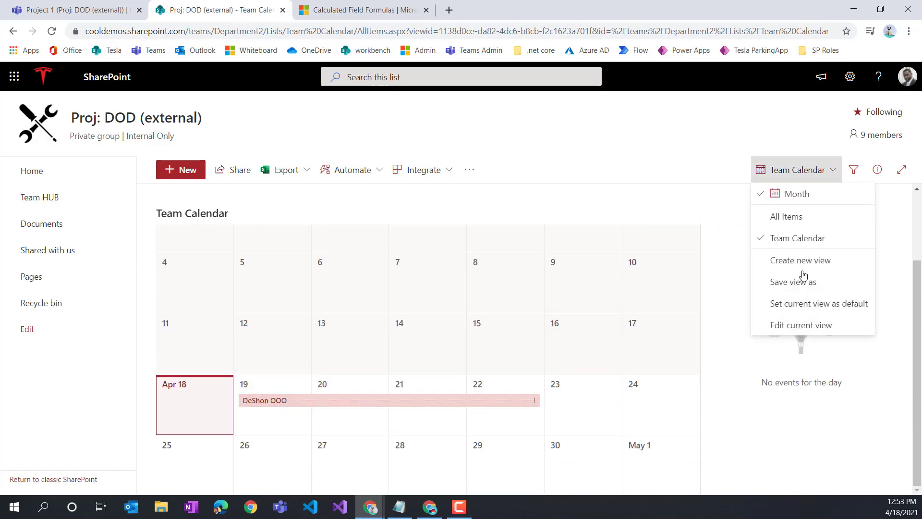
click(788, 327)
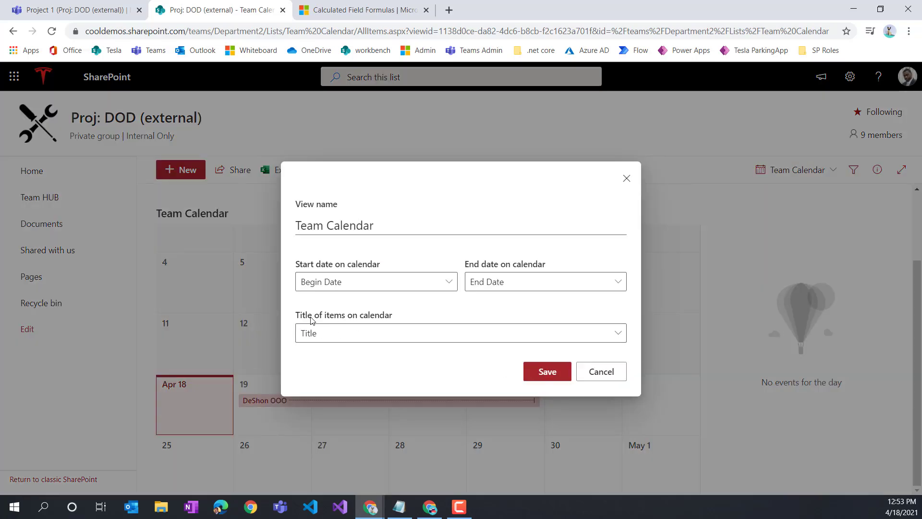
click(323, 341)
click(53, 458)
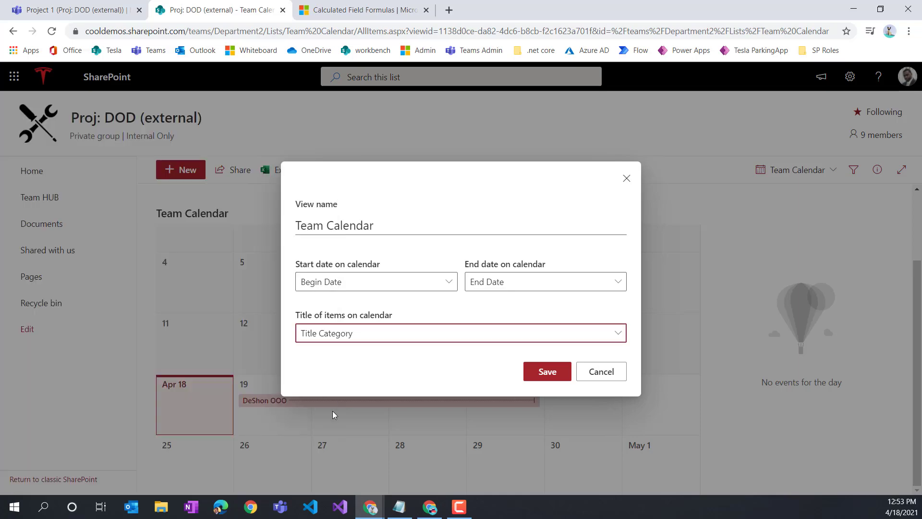
click(547, 372)
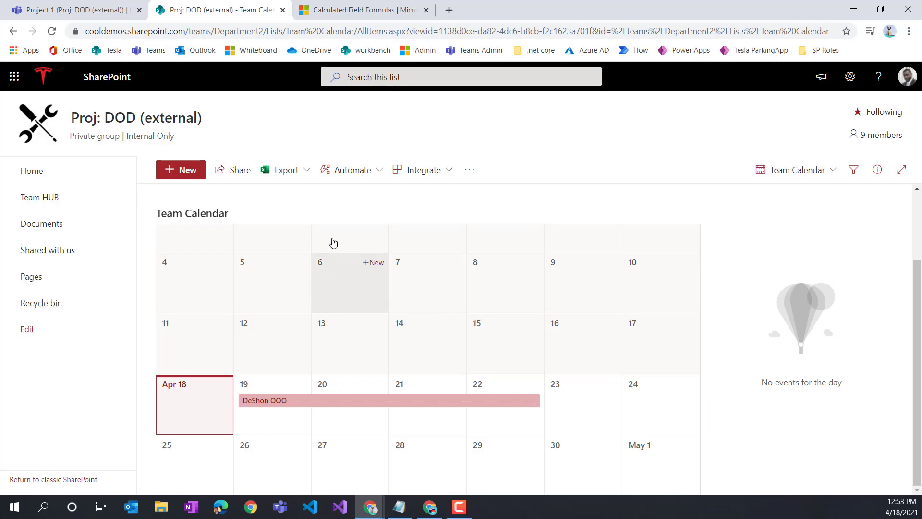
Step: Reload the page and check the item titles in the calendar for April and June 2021
click(52, 31)
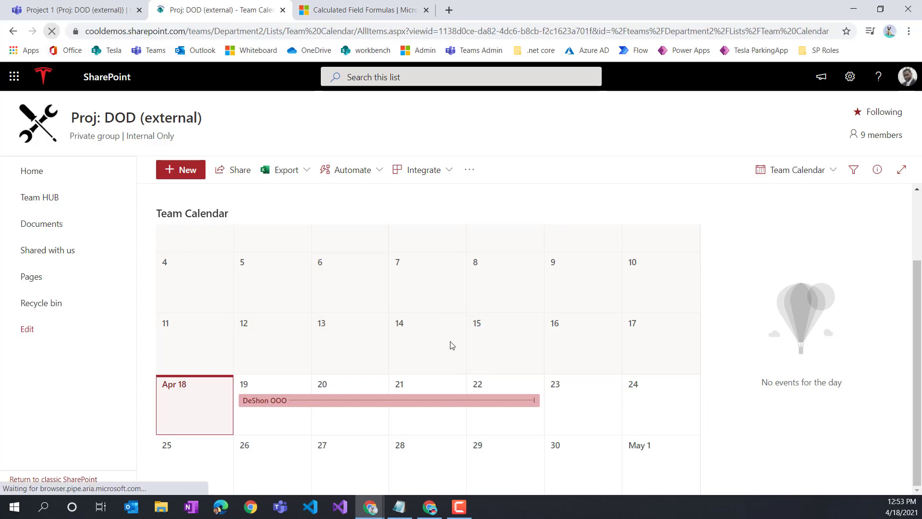
scroll(455, 348, down, 2)
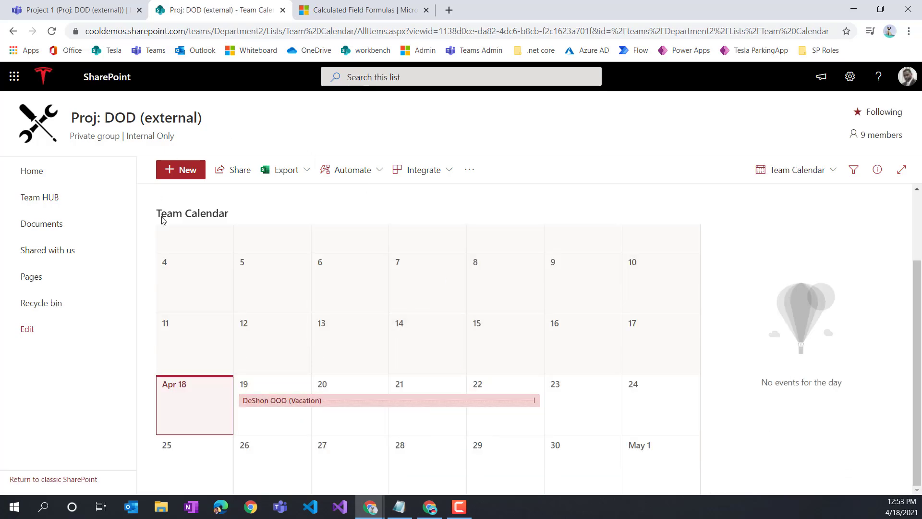
scroll(602, 339, up, 2)
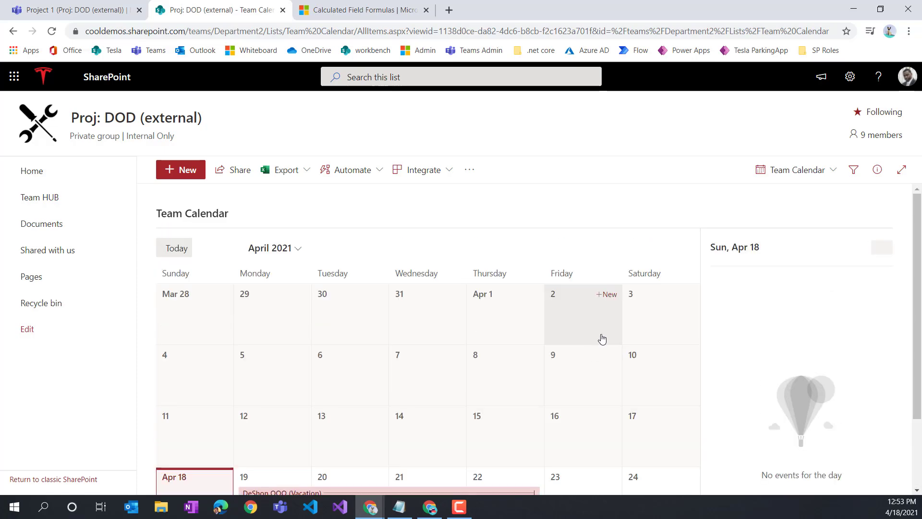
click(280, 248)
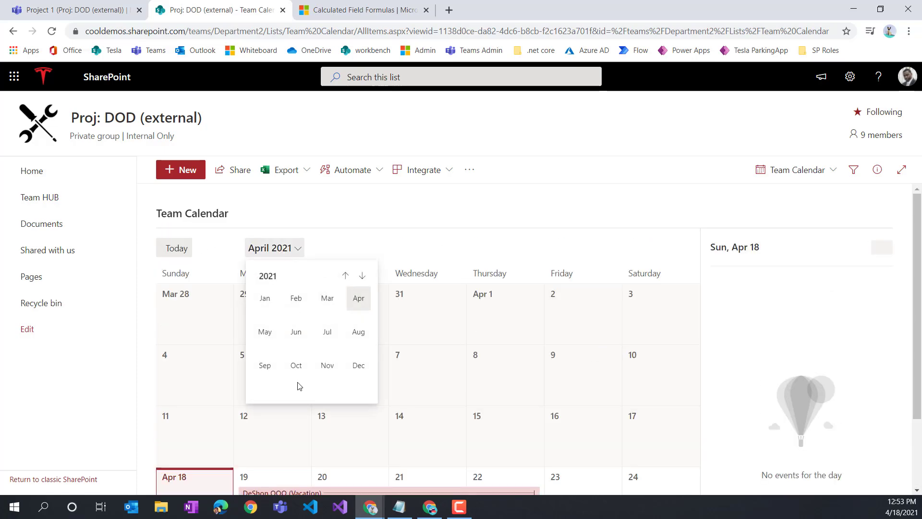
click(302, 338)
scroll(500, 351, down, 1)
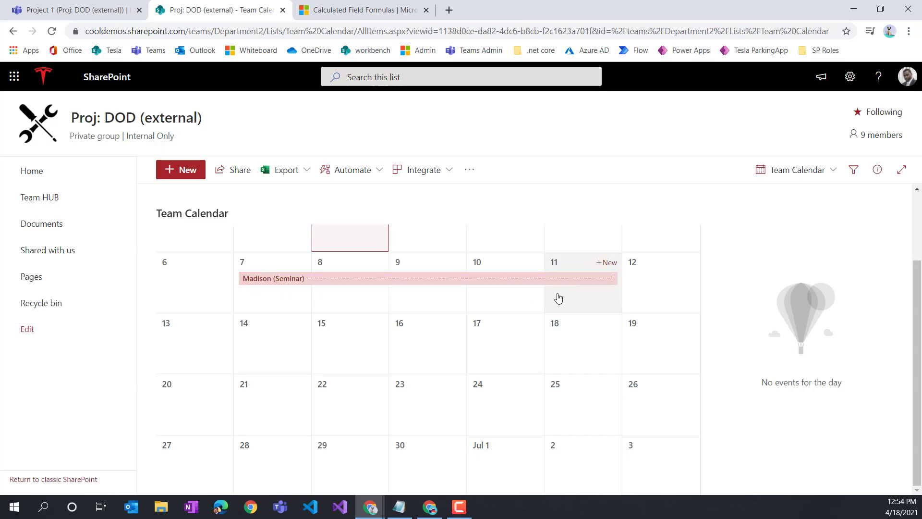
Step: Switch to the Project 1 channel in Microsoft Teams, reload its Team Calendar tab and display the list in the Team Calendar view
click(106, 10)
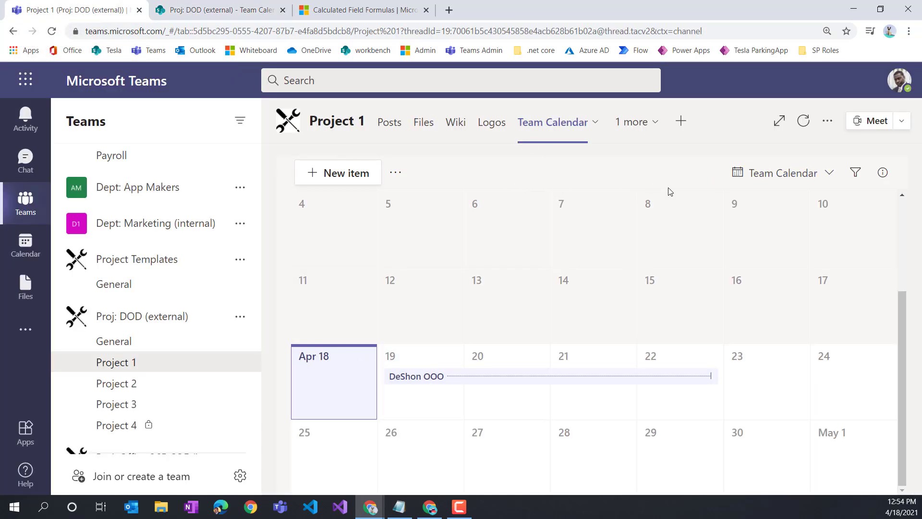
click(800, 122)
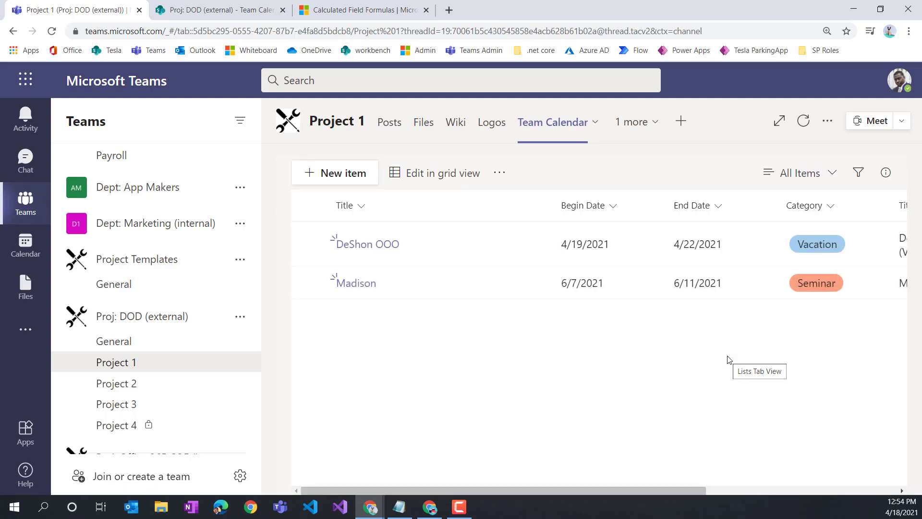
click(826, 175)
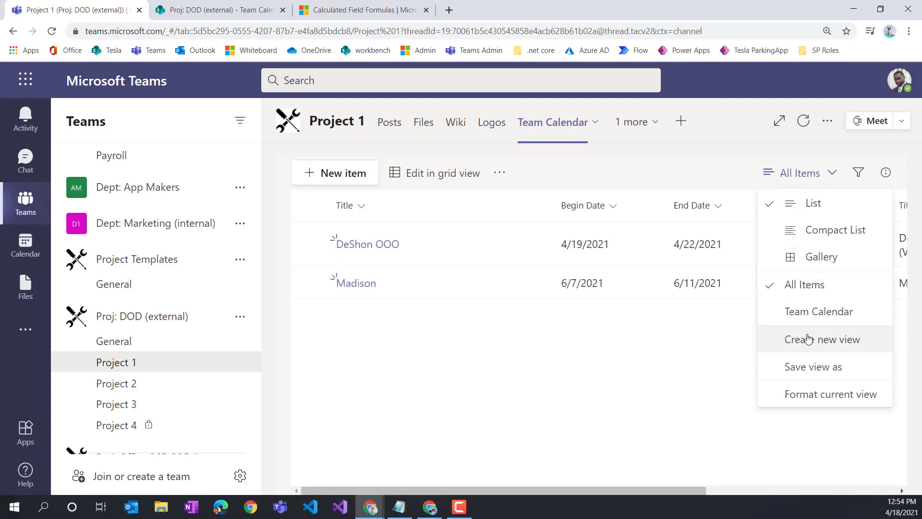
click(818, 315)
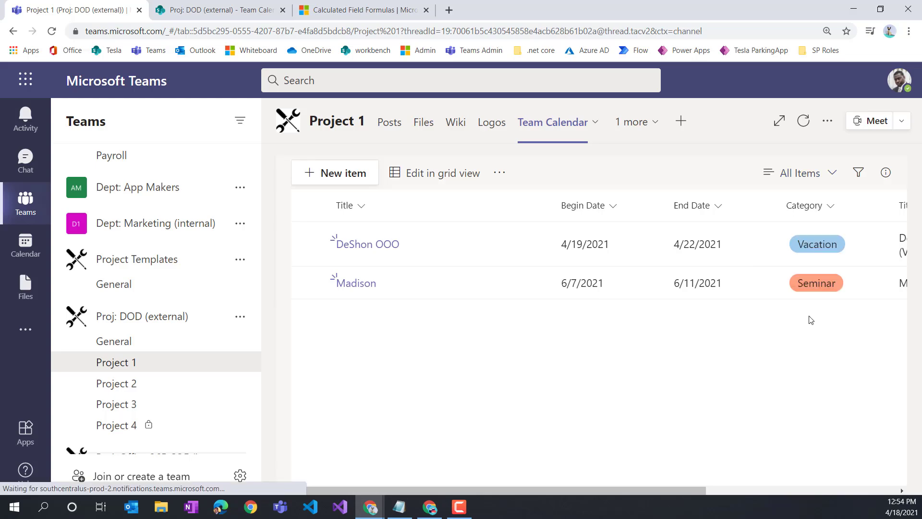
scroll(787, 365, down, 3)
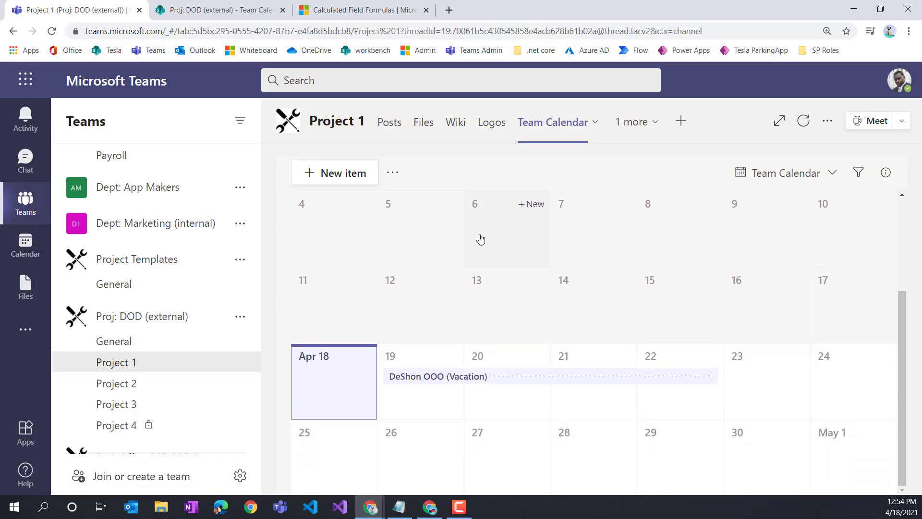
Step: Go to June 2021 in the Teams calendar and check the title of the seminar item
scroll(475, 236, up, 3)
click(476, 215)
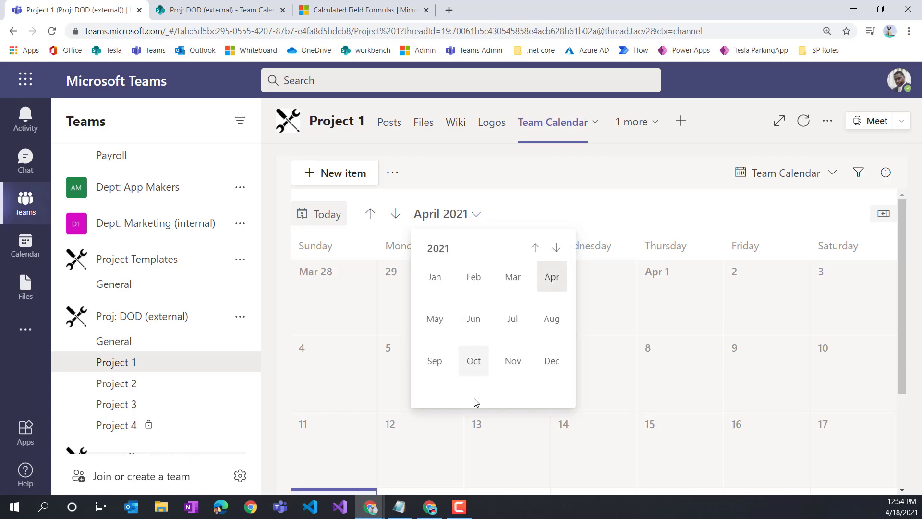
click(475, 321)
scroll(691, 408, down, 3)
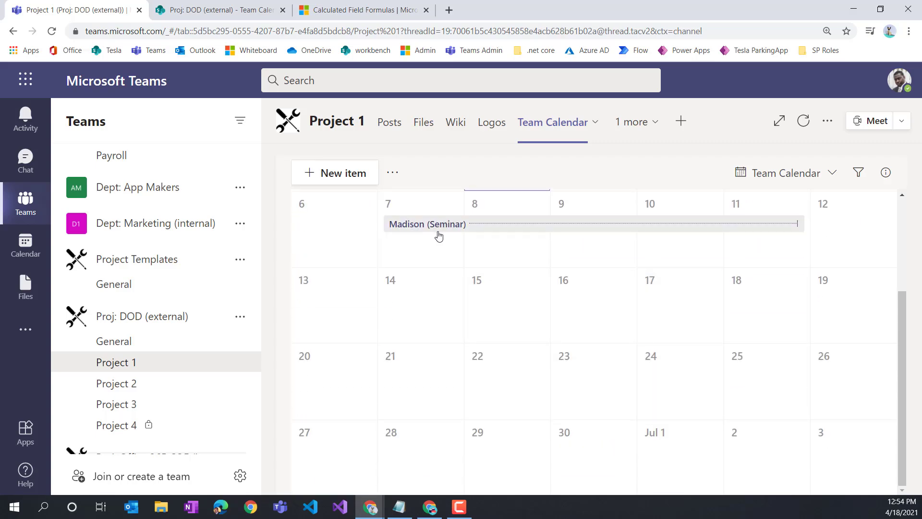
scroll(500, 338, up, 3)
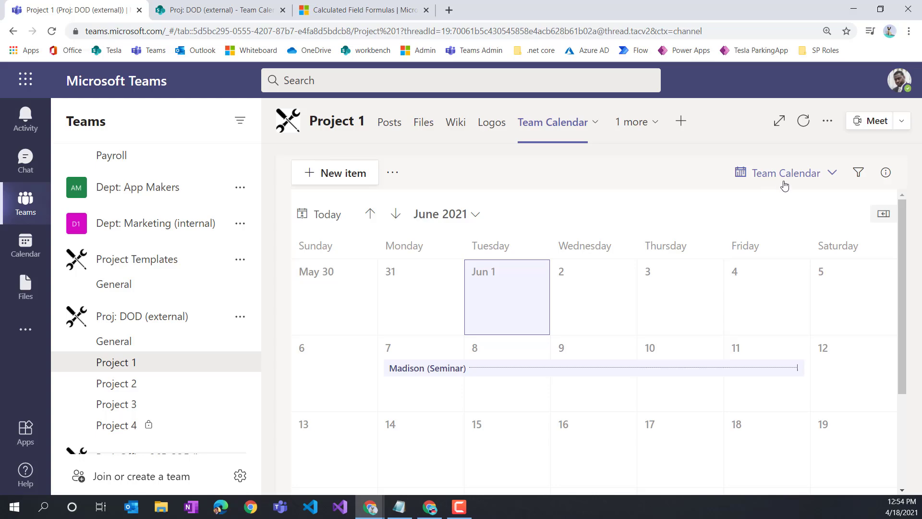
Step: Set the Team Calendar view as the list's default, and reopen the tab after visiting Logos to check which view loads
click(800, 174)
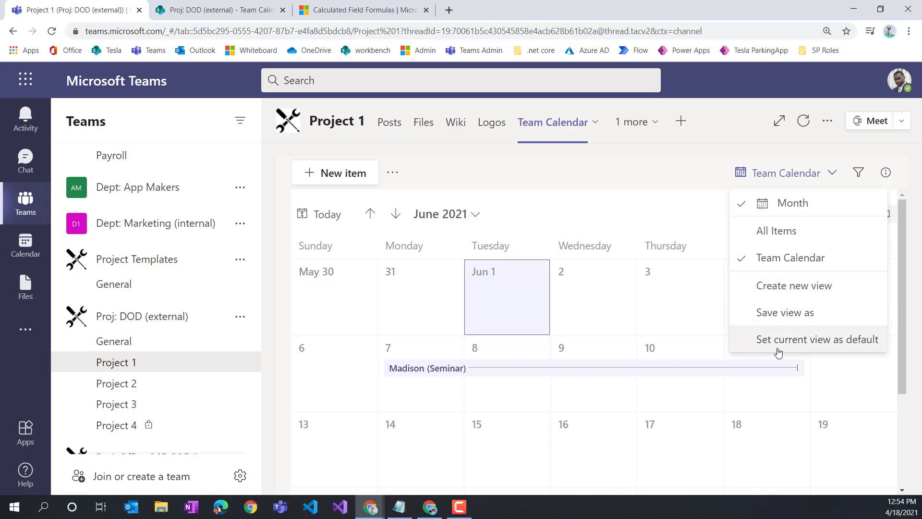
click(859, 347)
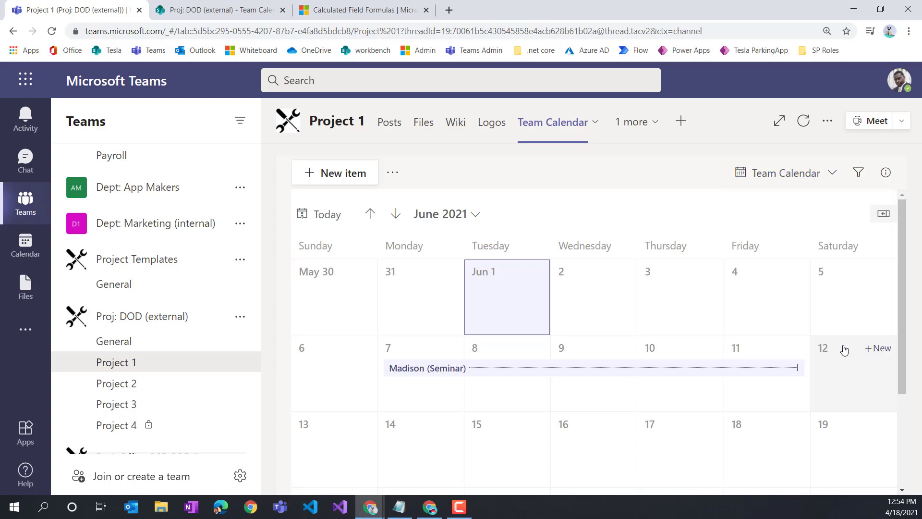
click(497, 122)
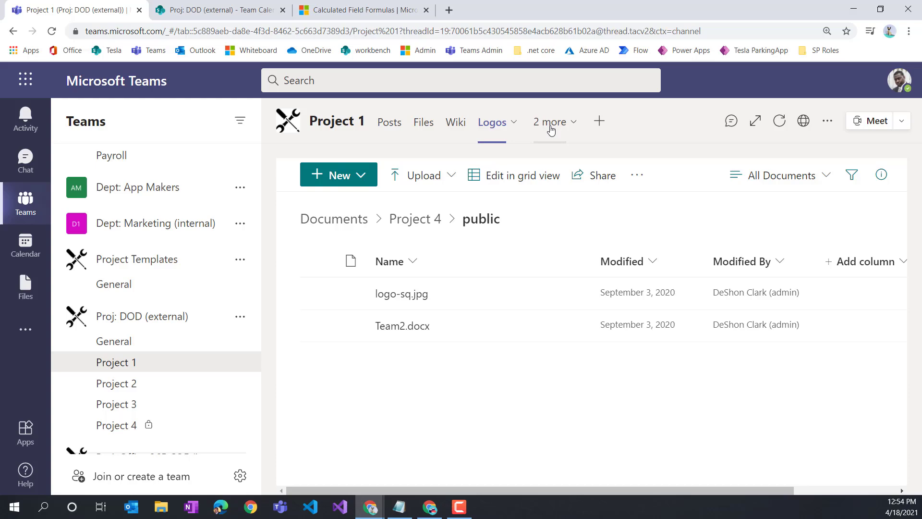
click(551, 126)
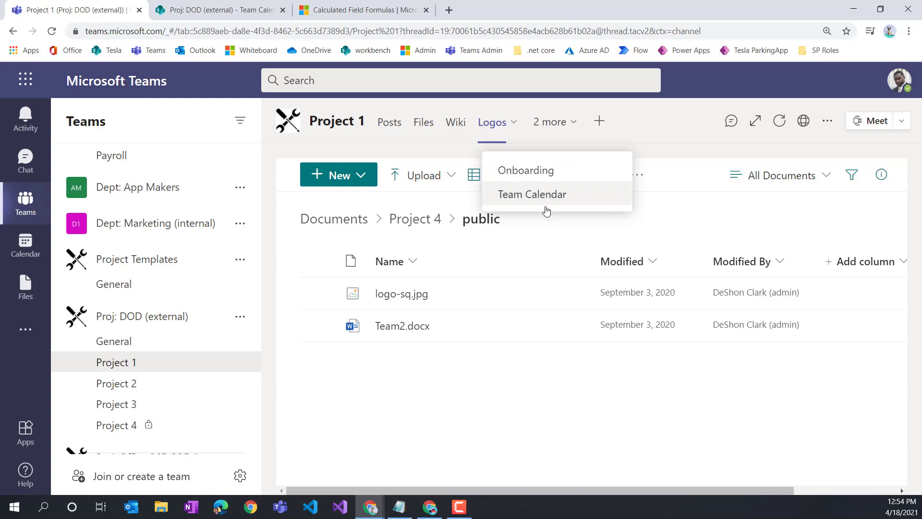
click(538, 196)
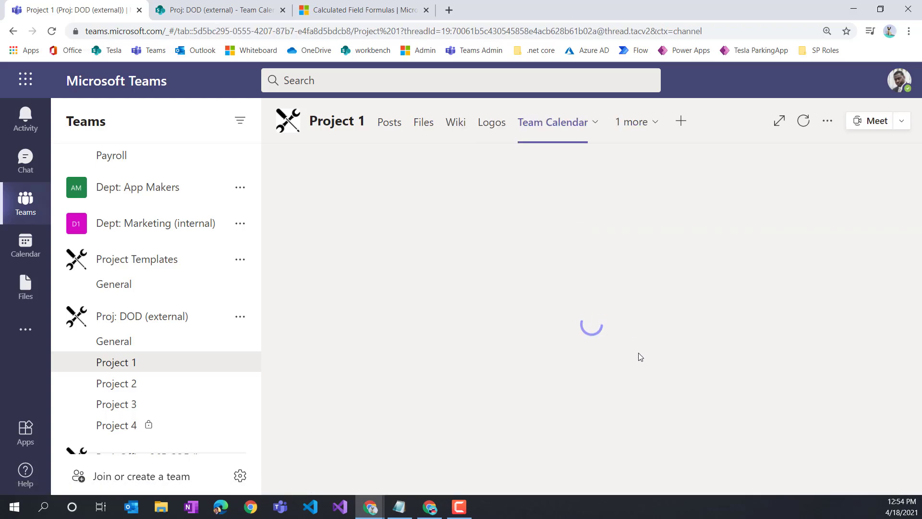
scroll(748, 455, down, 3)
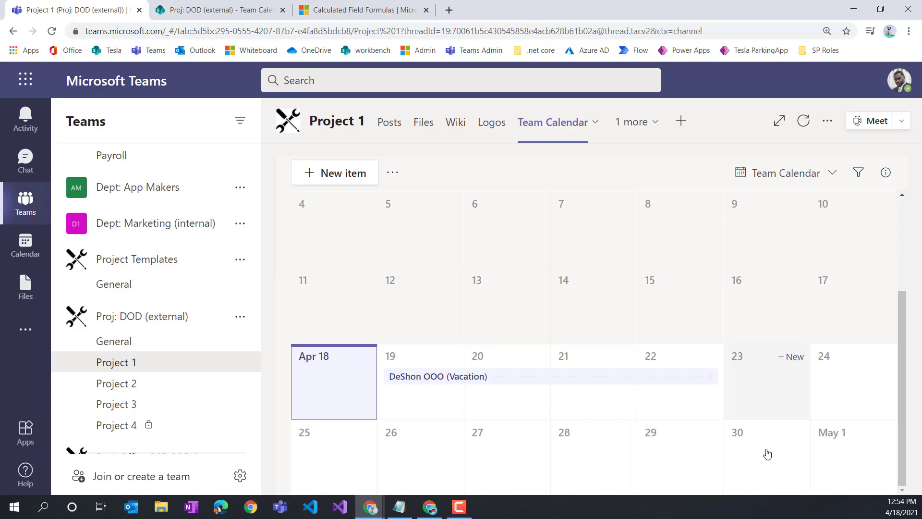
Step: Open a new item form from April 29 in the calendar and cancel it
click(706, 435)
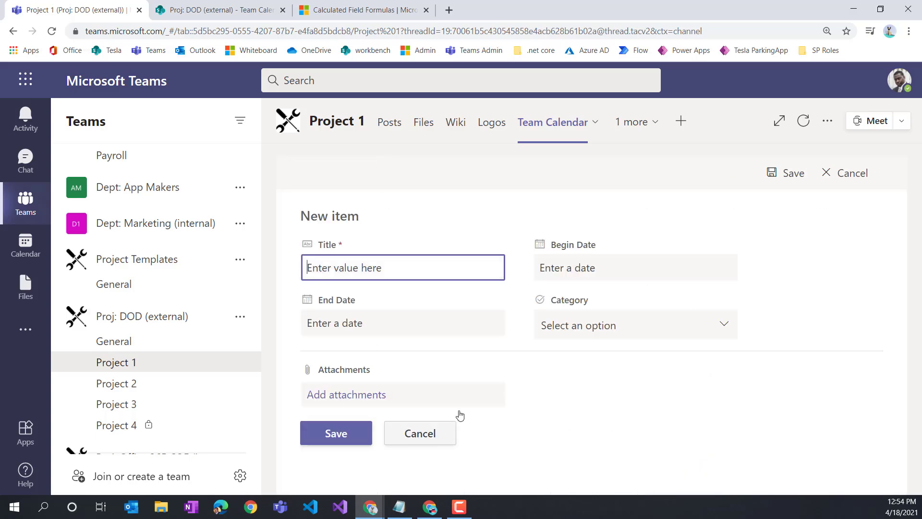
click(439, 432)
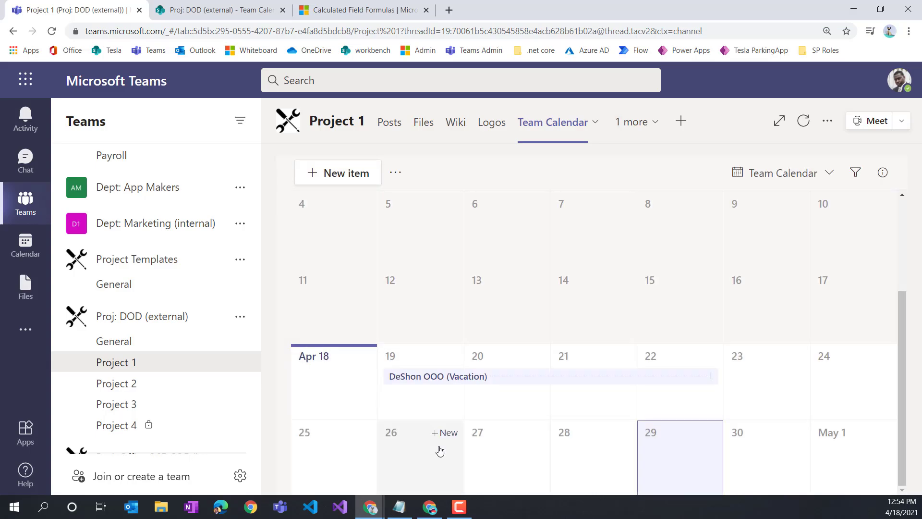